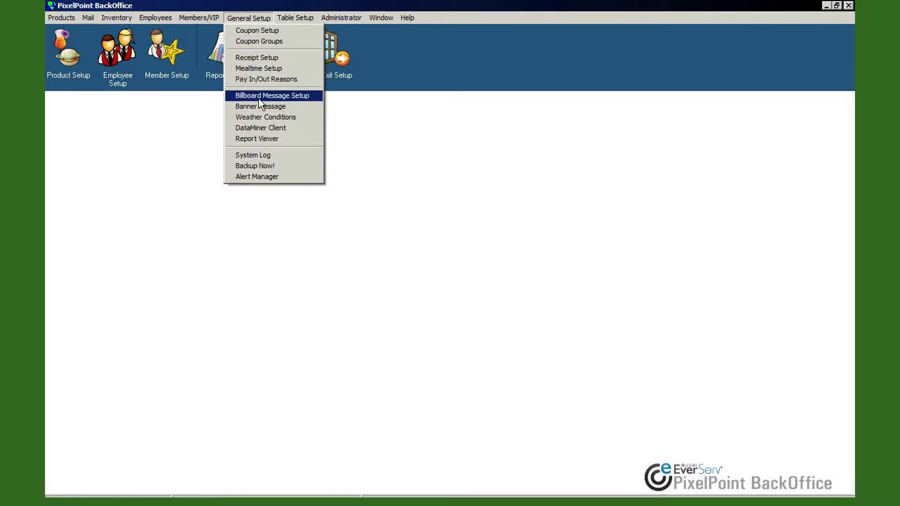
Step: Open the billboard message setup, review the system billboard message, and close the form
click(259, 100)
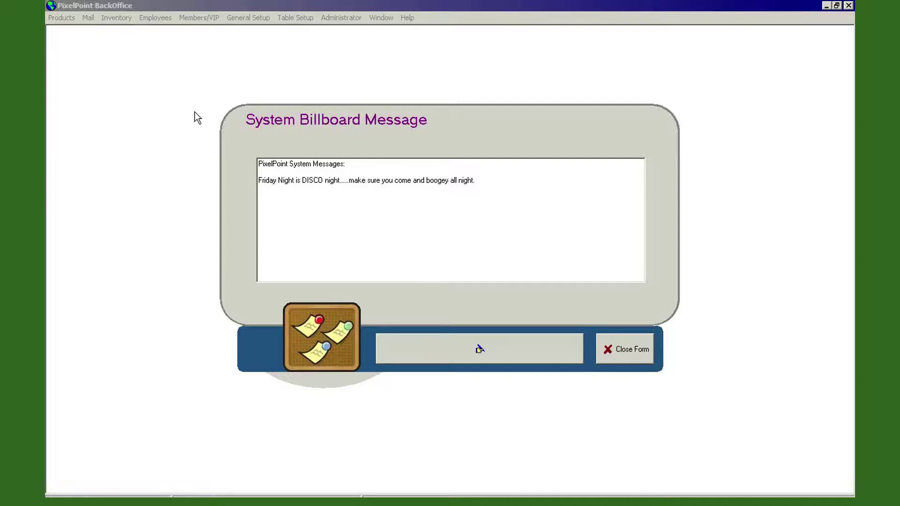
click(628, 355)
Step: Enter a trial second line "SD FSA DFAS DF" in the banner message and close the form without saving
click(254, 17)
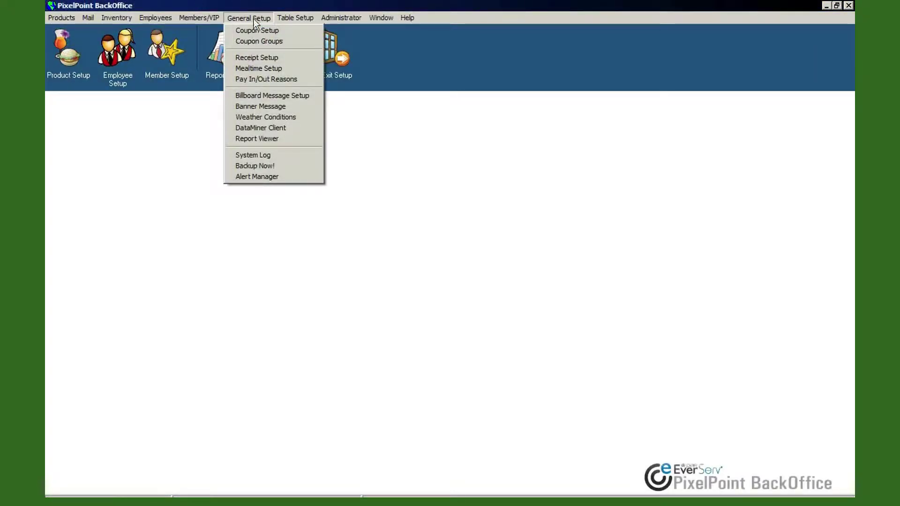
click(252, 107)
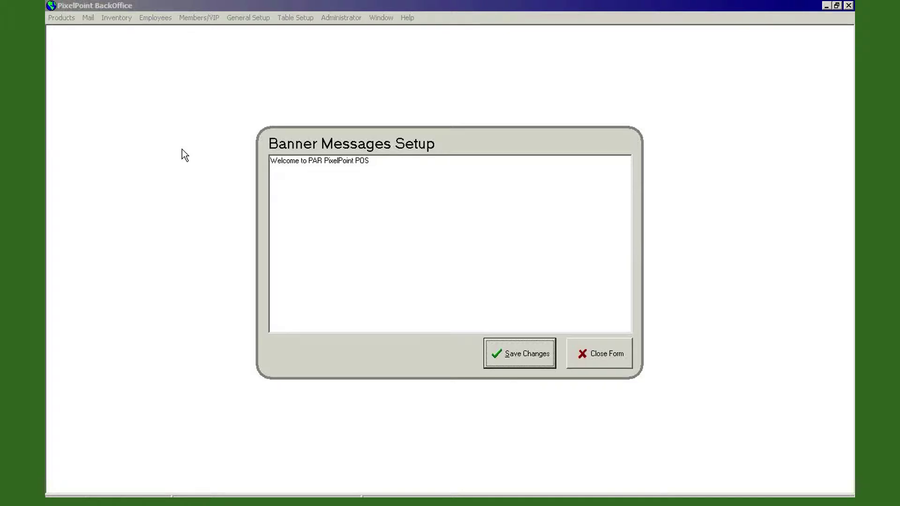
click(377, 161)
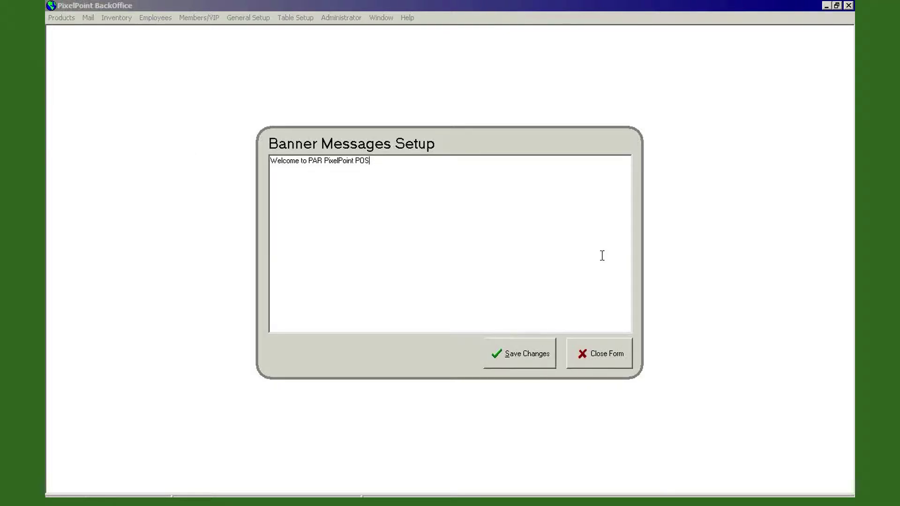
key(Return)
text(SD FSA DFAS DF)
click(598, 359)
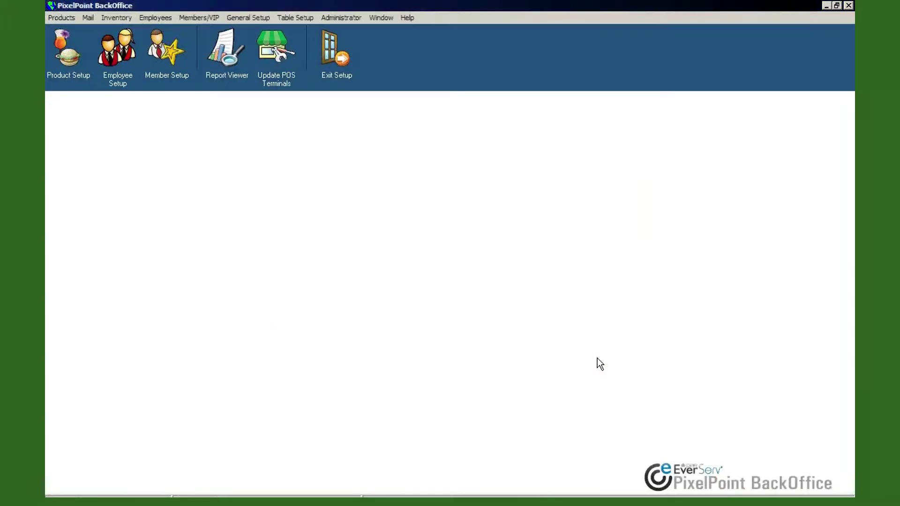
Step: Open the weather conditions setup, review the Cloudy condition's description and weight, and close the form
click(247, 18)
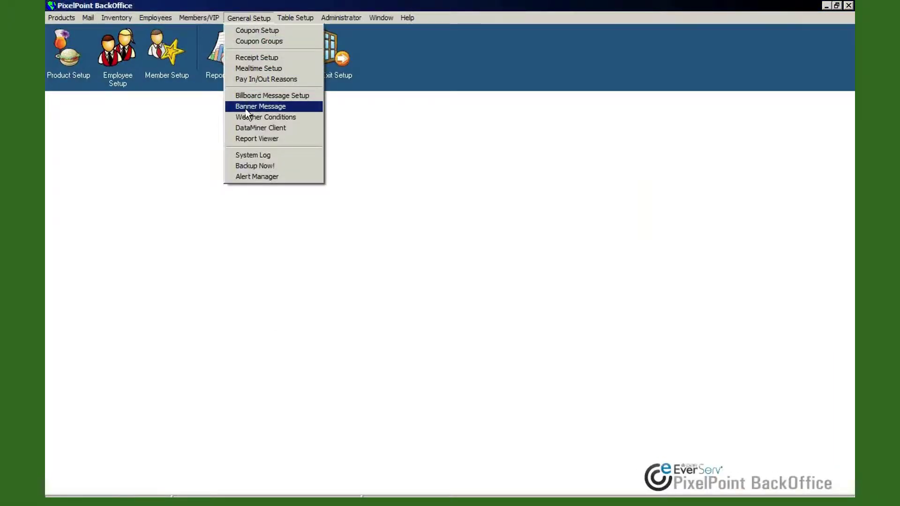
click(247, 119)
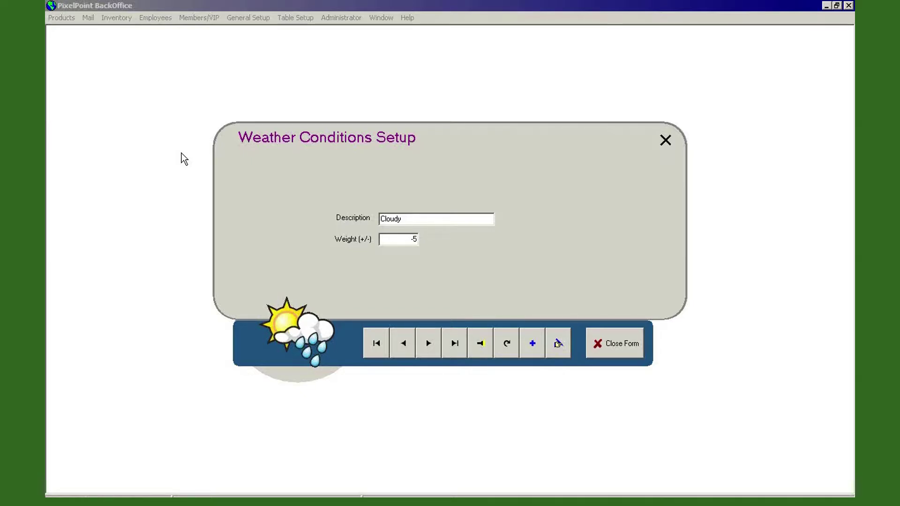
click(474, 350)
click(584, 375)
click(615, 344)
Step: Open the system log and compare its entries for the last 30 days, last 60 days and today, ending on Today
click(240, 19)
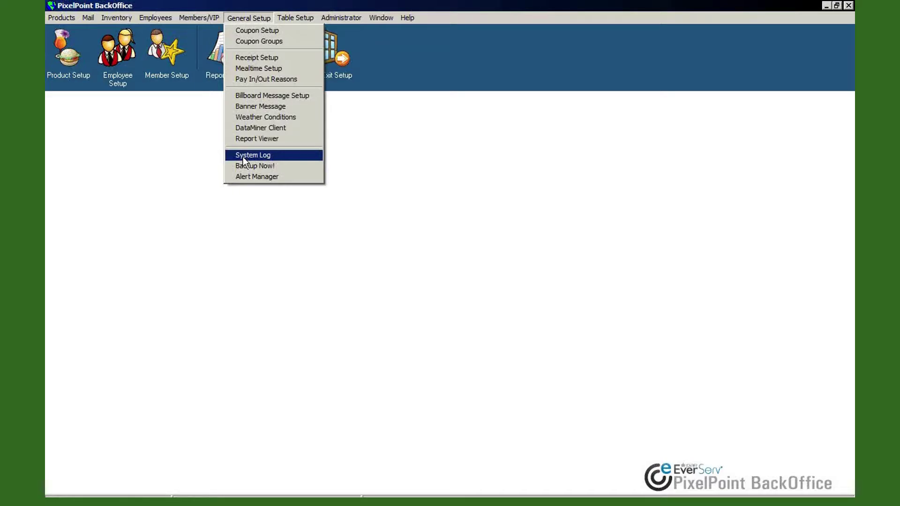
click(243, 157)
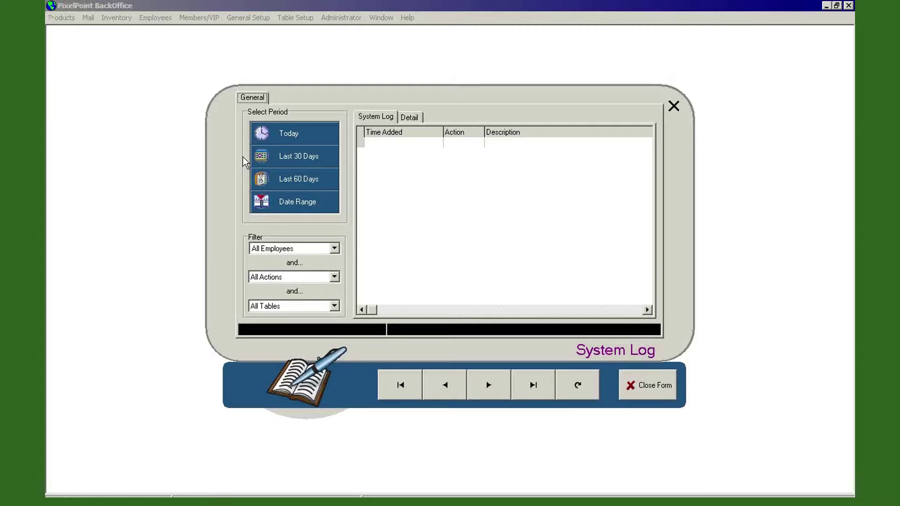
click(293, 134)
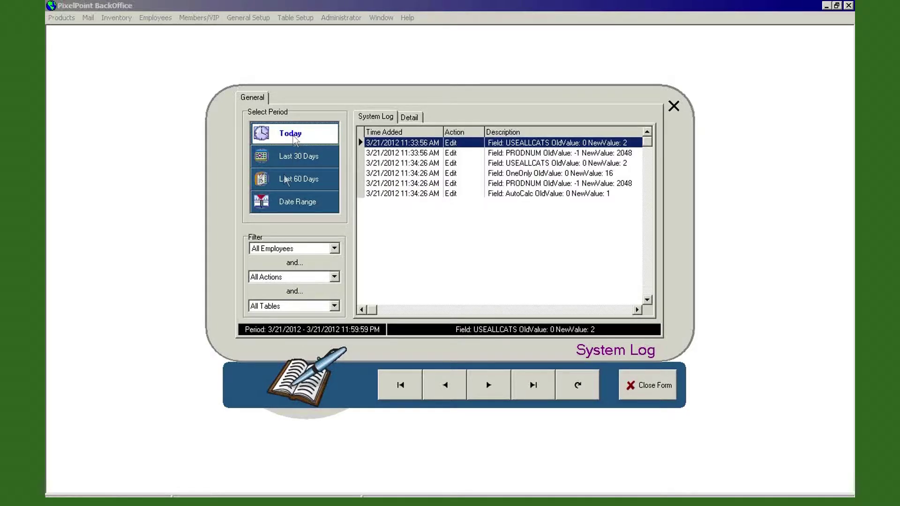
click(291, 159)
click(291, 182)
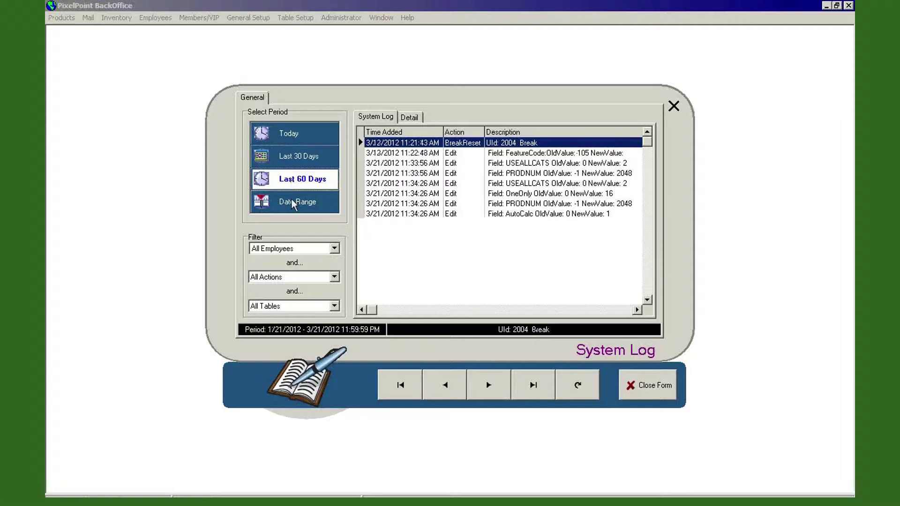
click(294, 204)
click(479, 339)
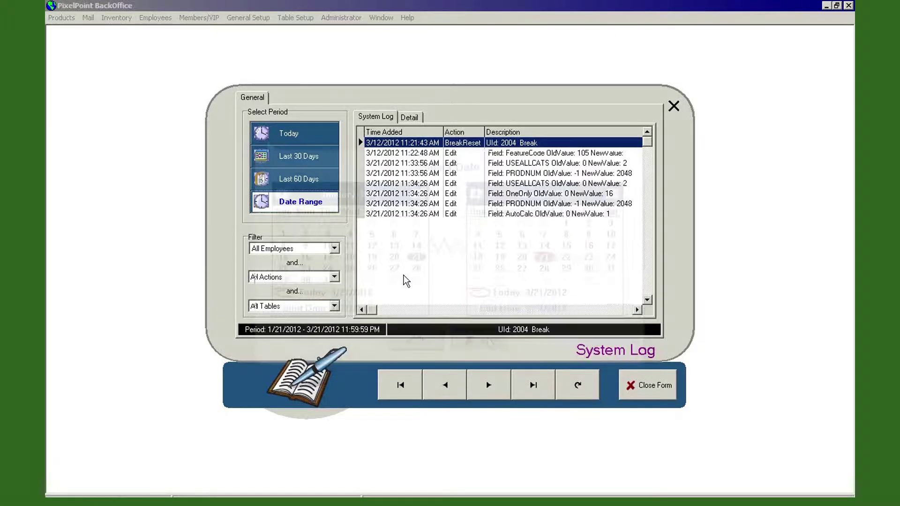
click(300, 158)
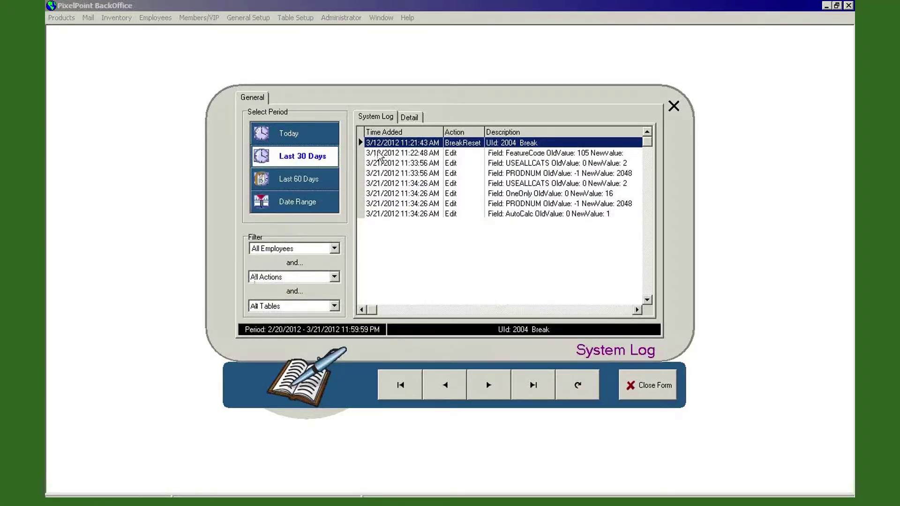
click(280, 134)
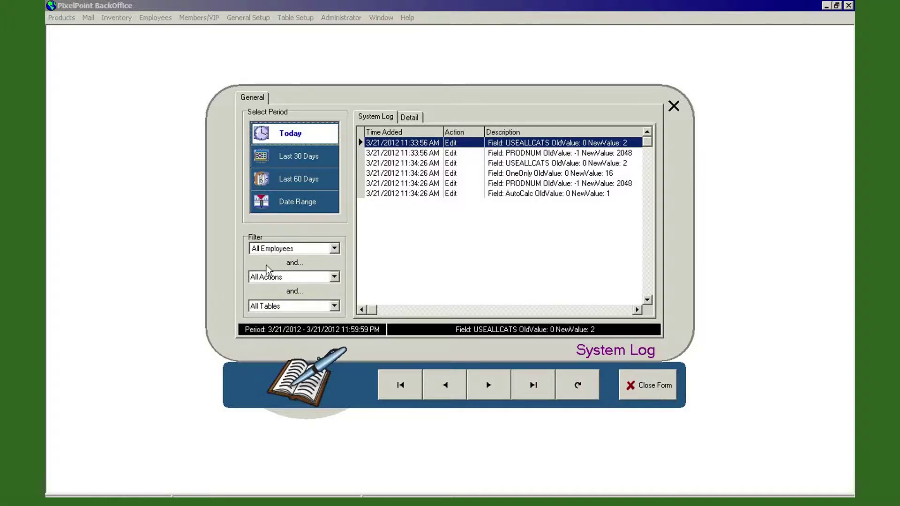
Step: Filter the log by the Supervisor and by another employee, and set the employee filter back to All Employees
click(334, 249)
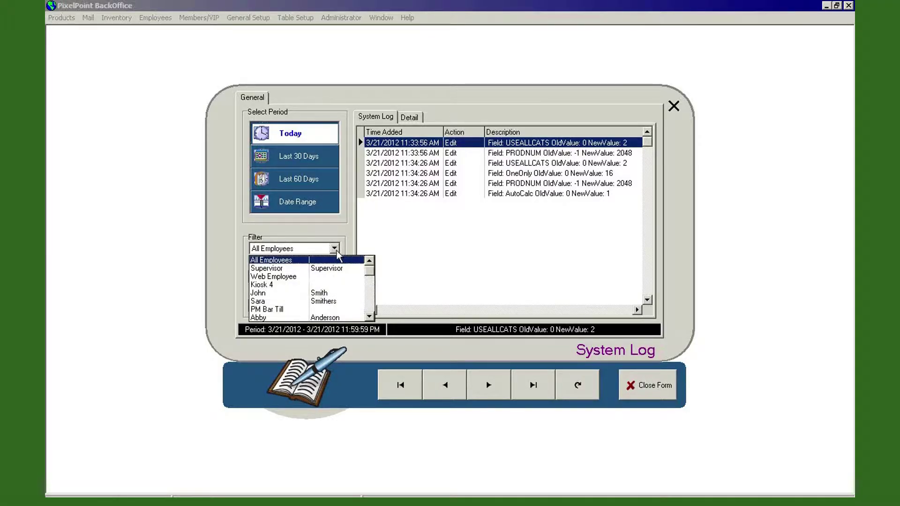
click(269, 269)
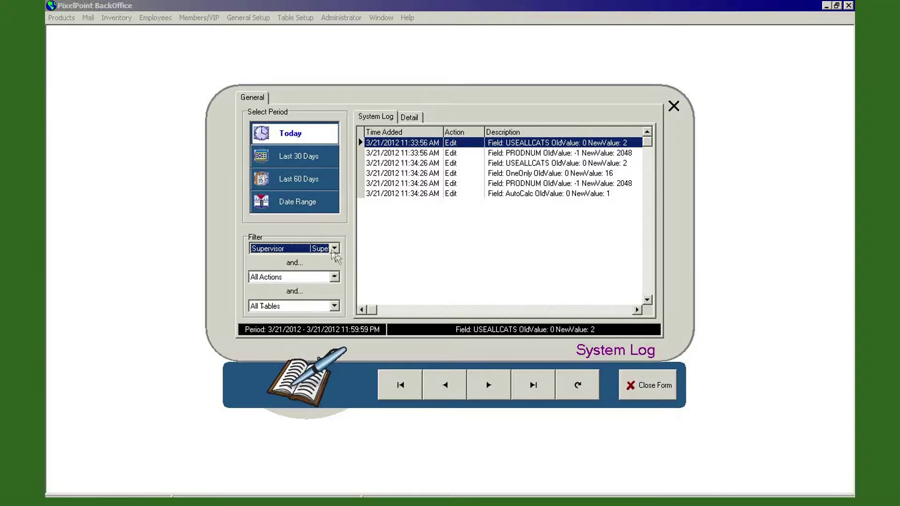
click(333, 249)
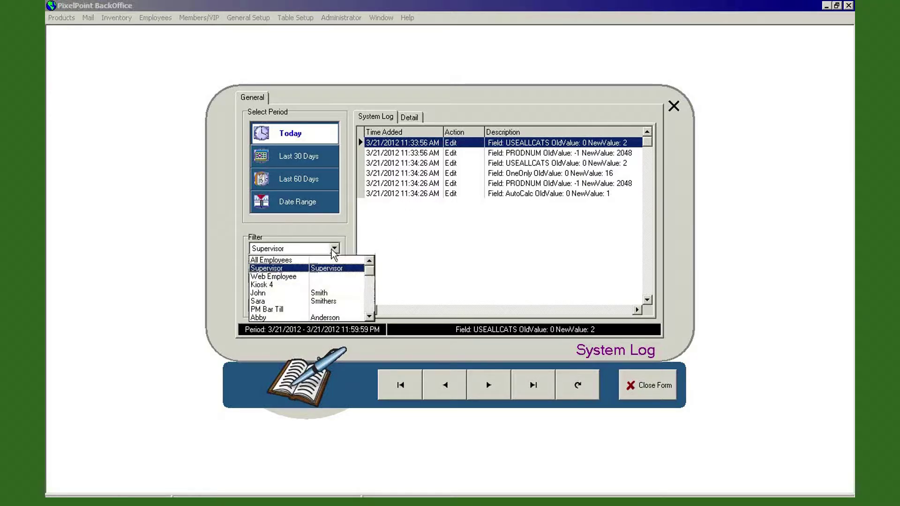
click(256, 294)
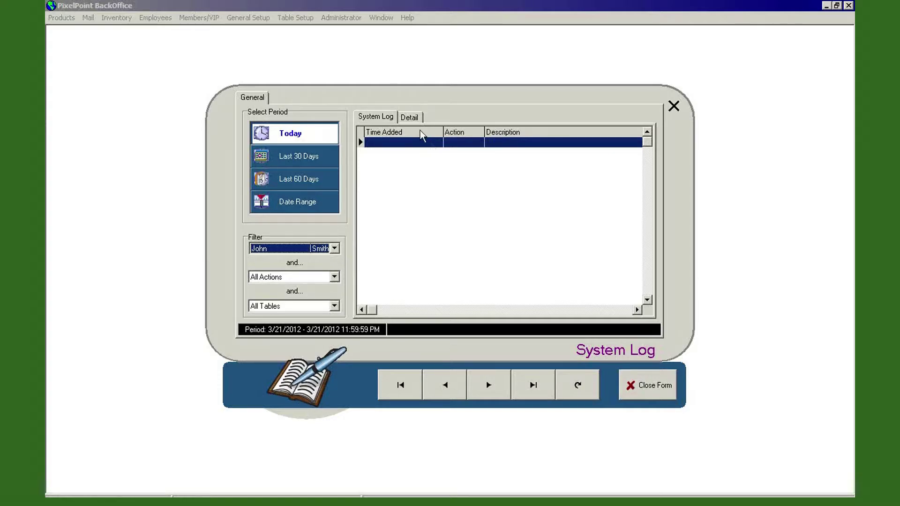
click(335, 249)
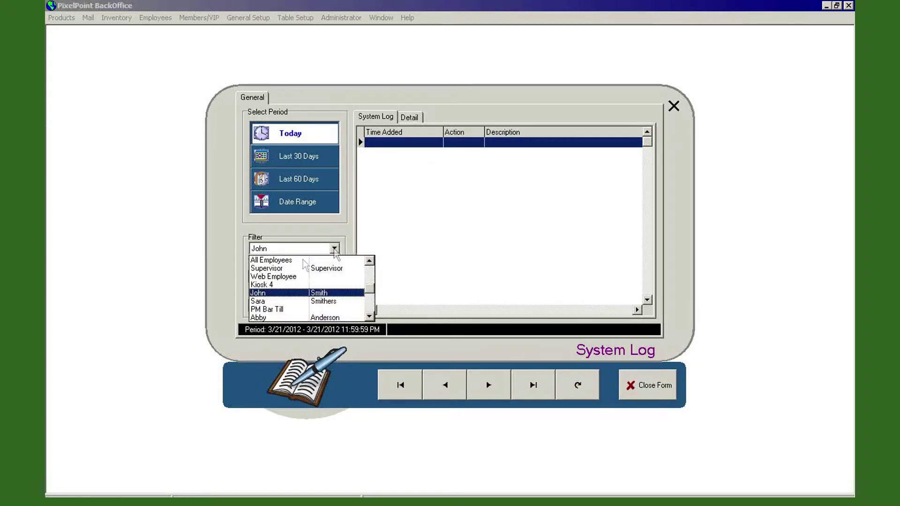
click(293, 260)
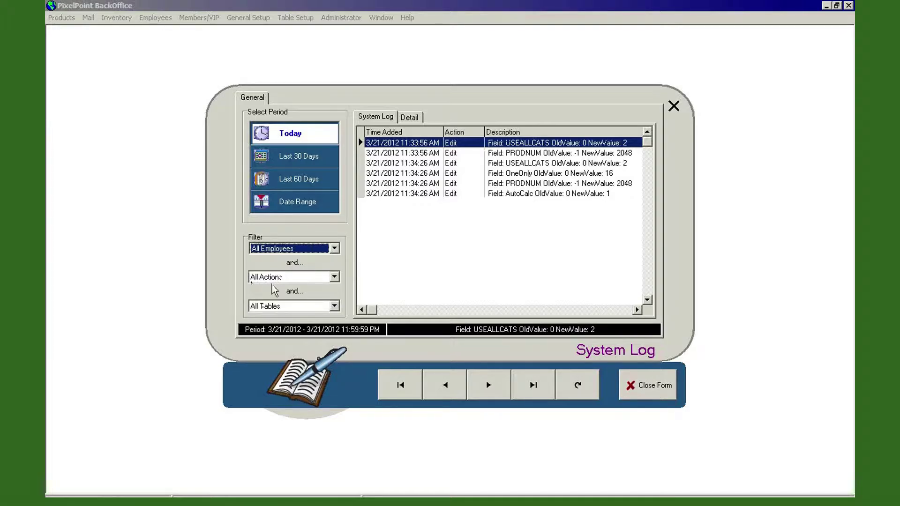
Step: Examine the available action and table filters of the system log, keeping All Actions and All Tables
click(335, 278)
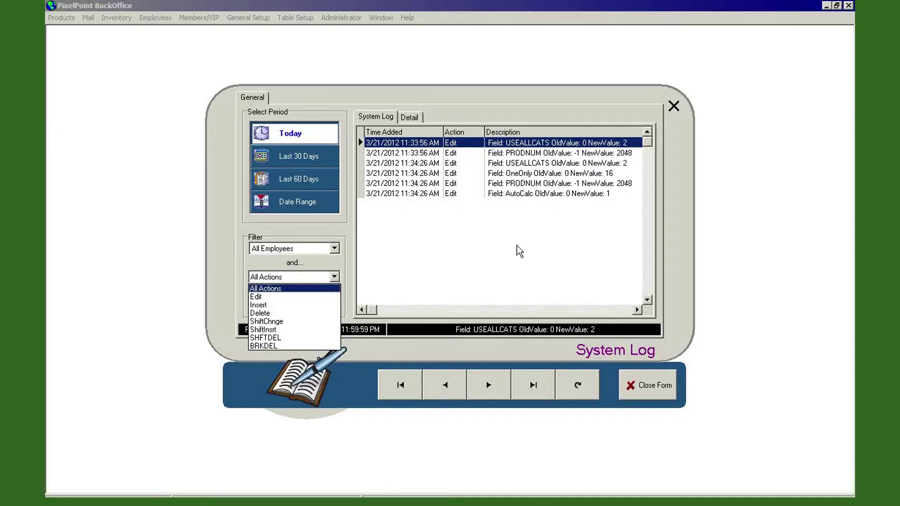
click(280, 264)
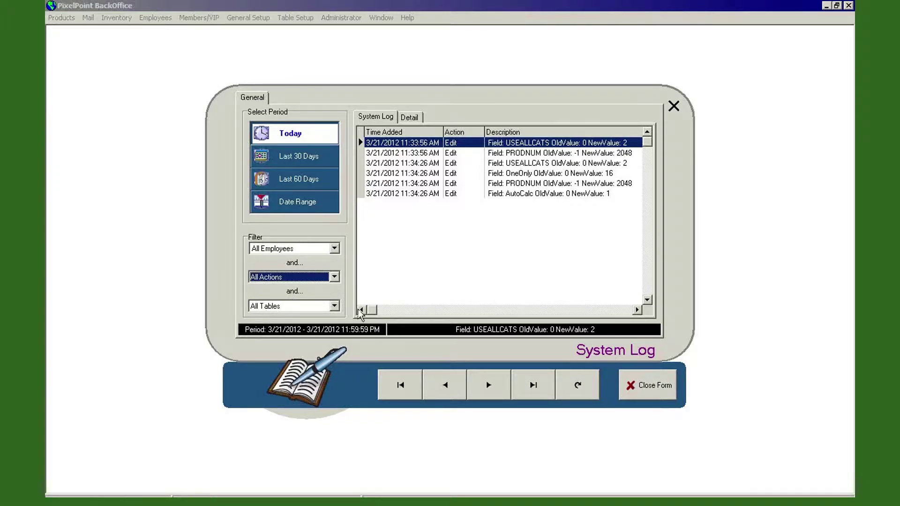
click(334, 306)
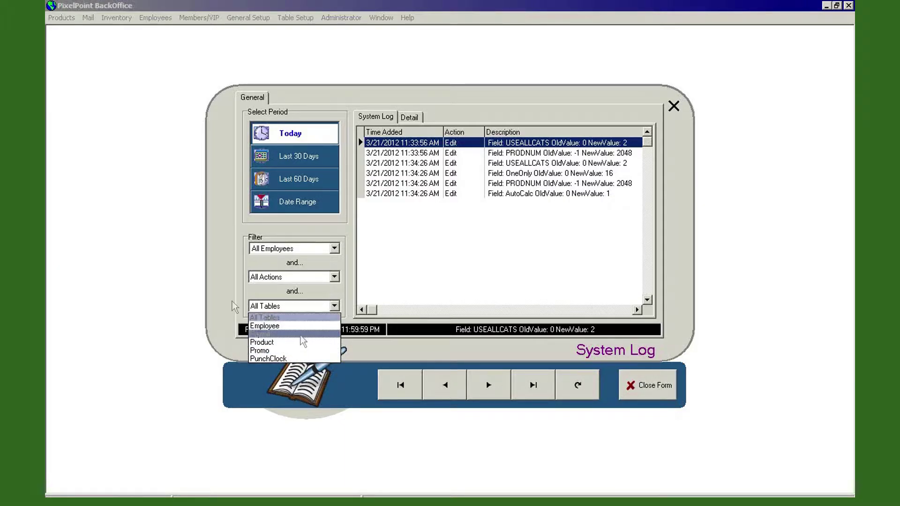
click(269, 317)
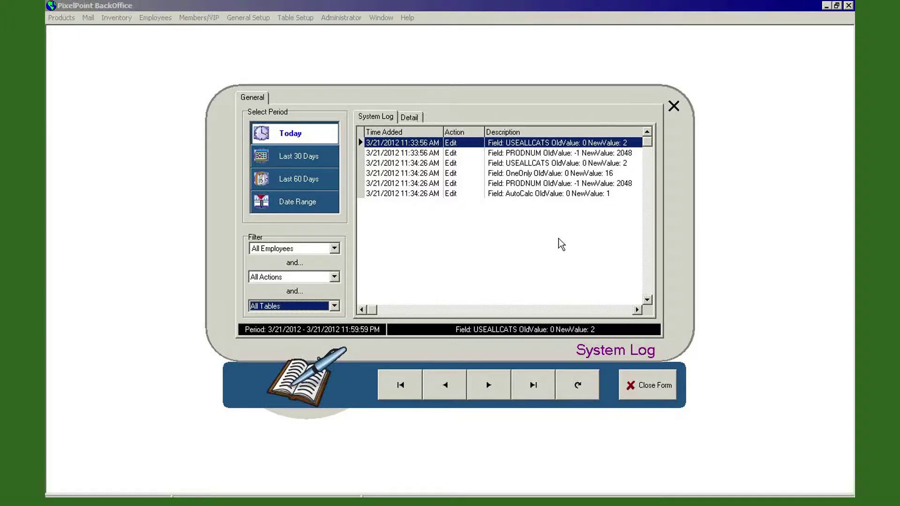
Step: Examine the details and item fields of the second PRODNUM log entry from 11:33:56 AM, and close the system log
click(409, 155)
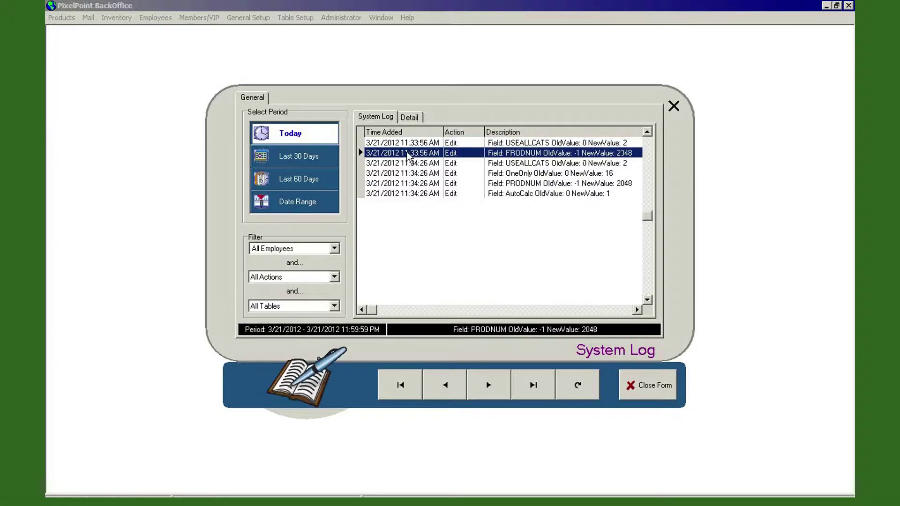
click(409, 119)
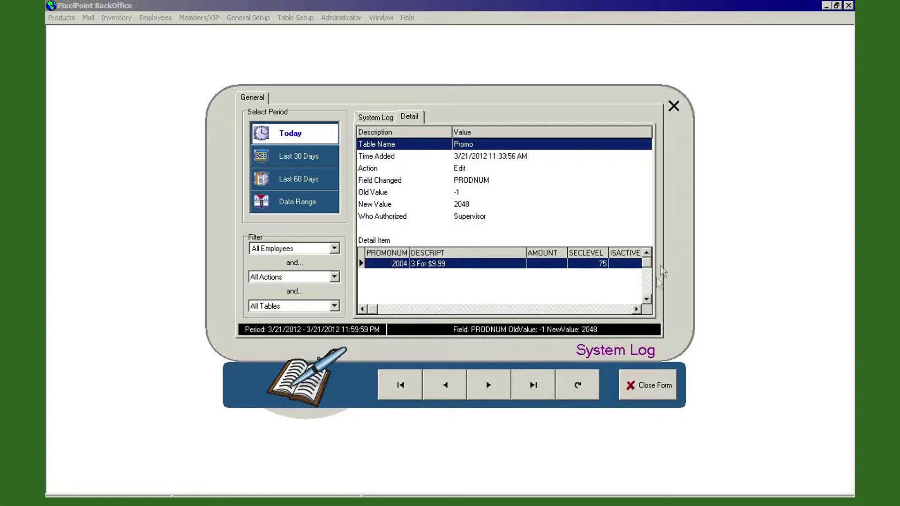
click(635, 308)
click(636, 309)
click(636, 309)
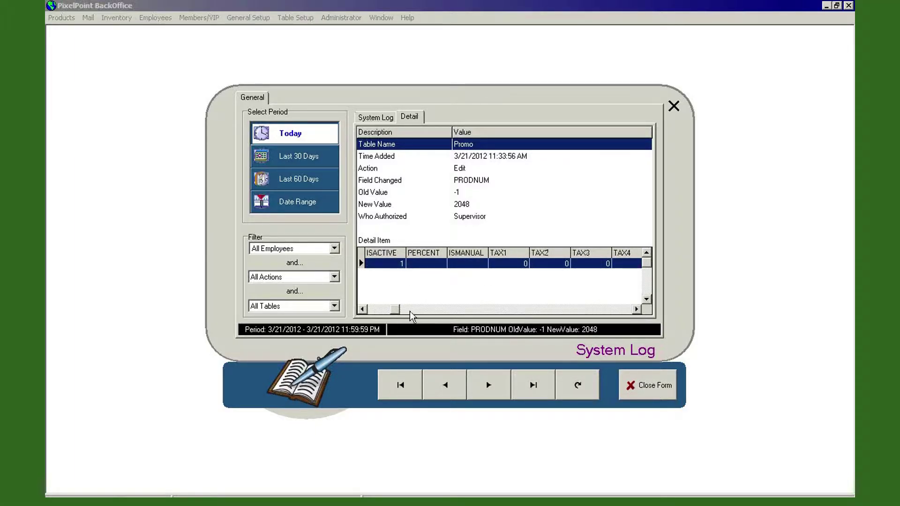
drag(394, 310, 373, 309)
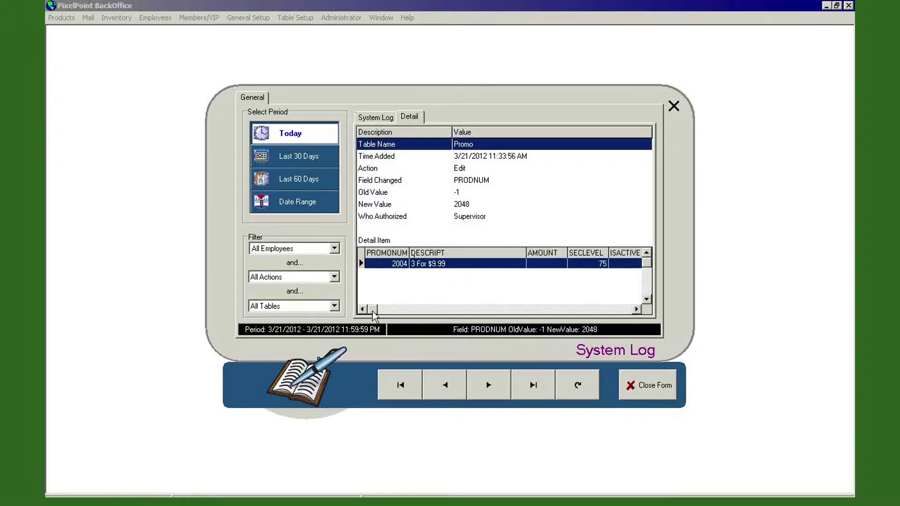
click(375, 117)
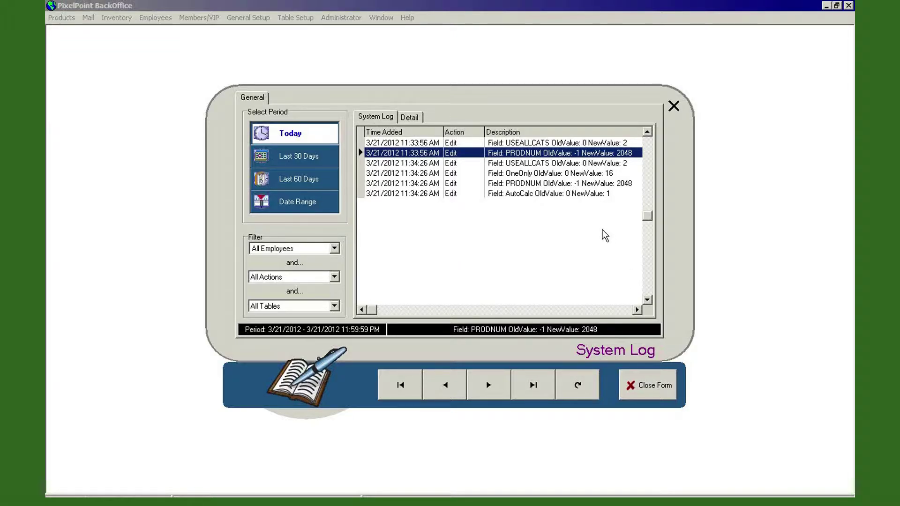
click(623, 382)
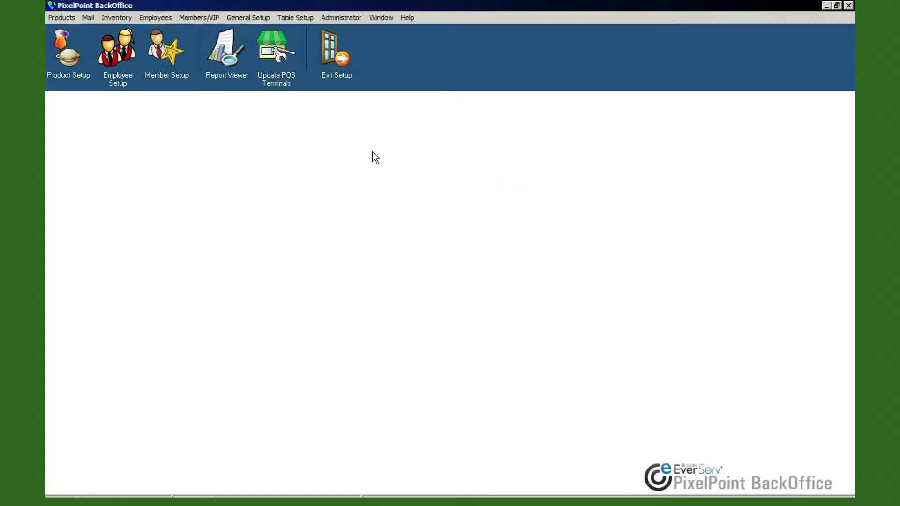
Step: Open the Alert Manager and review the three alert schedules, widening the Name column to show their full names
click(238, 17)
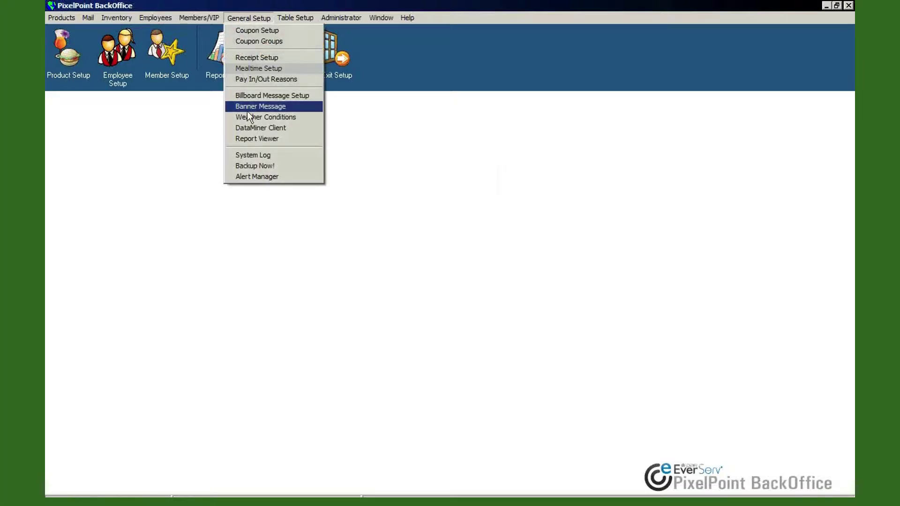
click(256, 178)
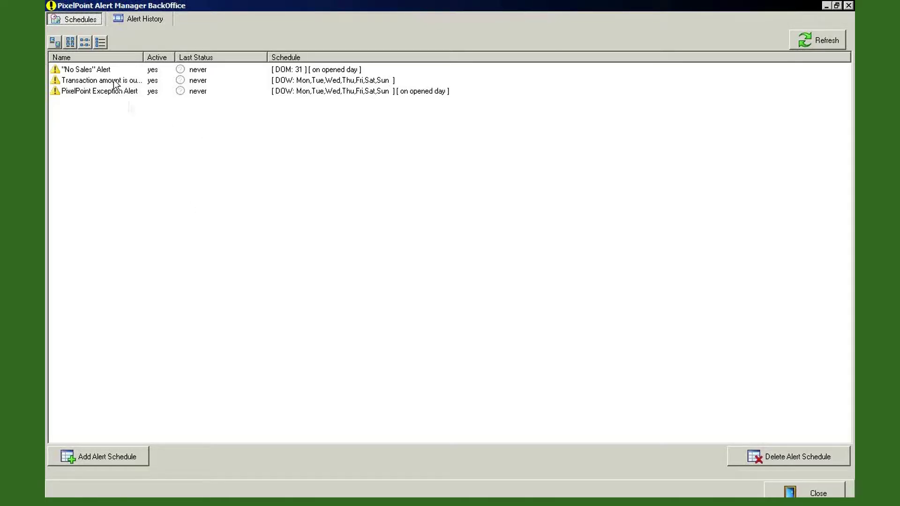
click(70, 73)
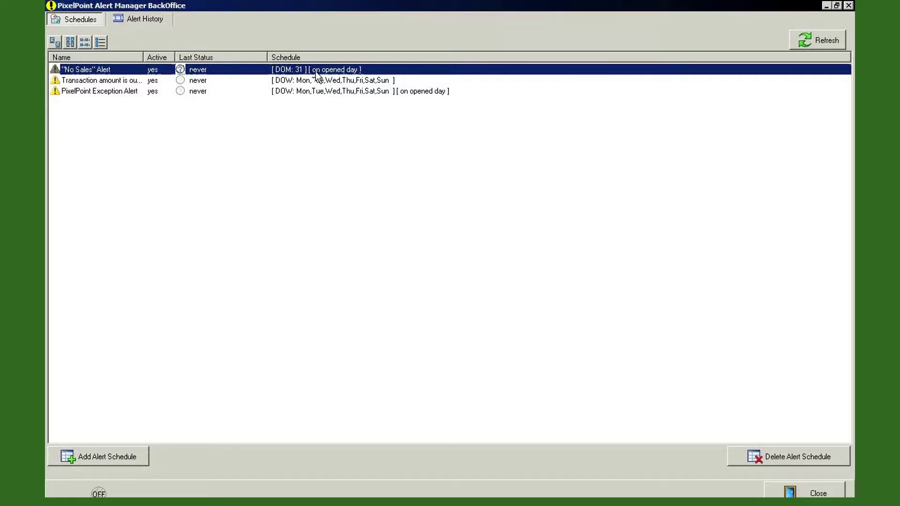
click(118, 81)
drag(143, 57, 191, 57)
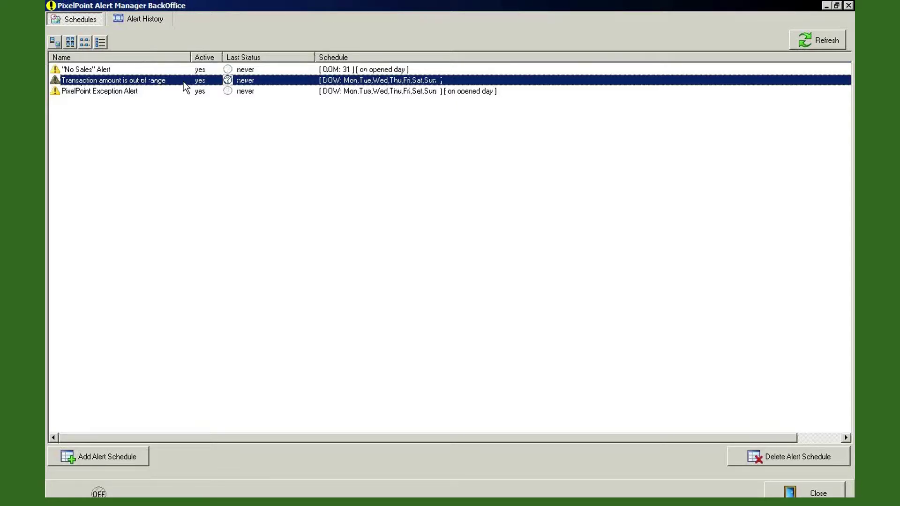
click(107, 91)
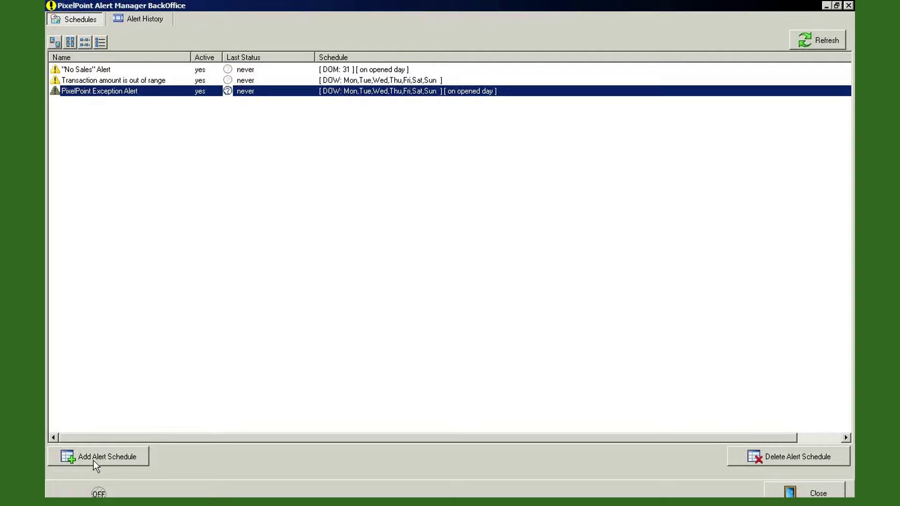
Step: Start adding an alert schedule and examine the precursors listed under Cash Management, Sales, System, Labor and All
click(137, 462)
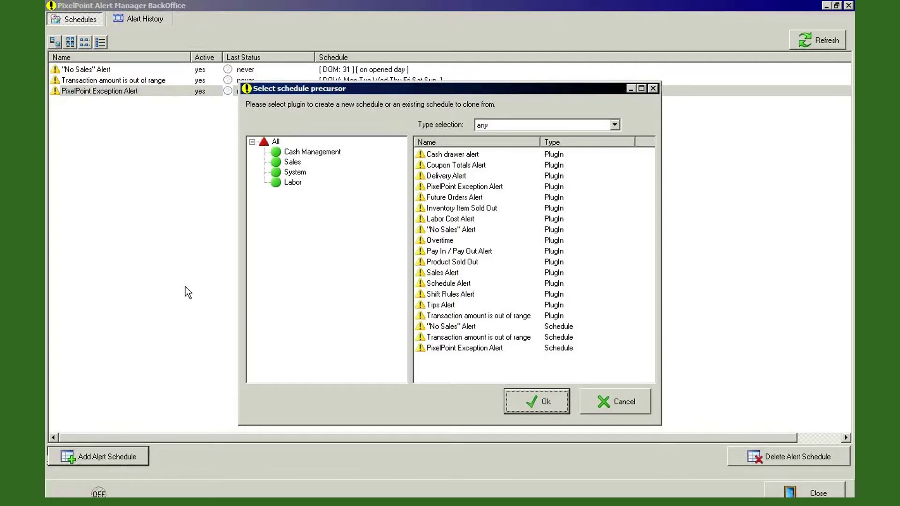
click(279, 155)
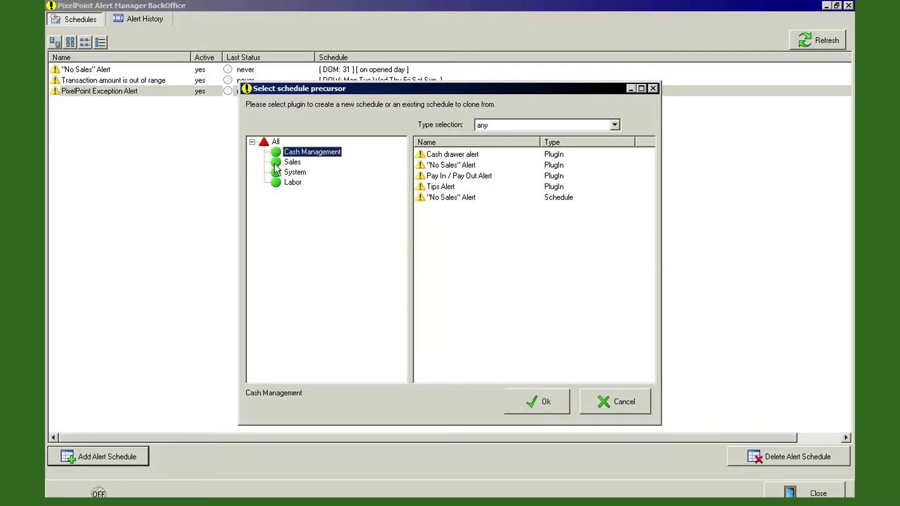
click(281, 163)
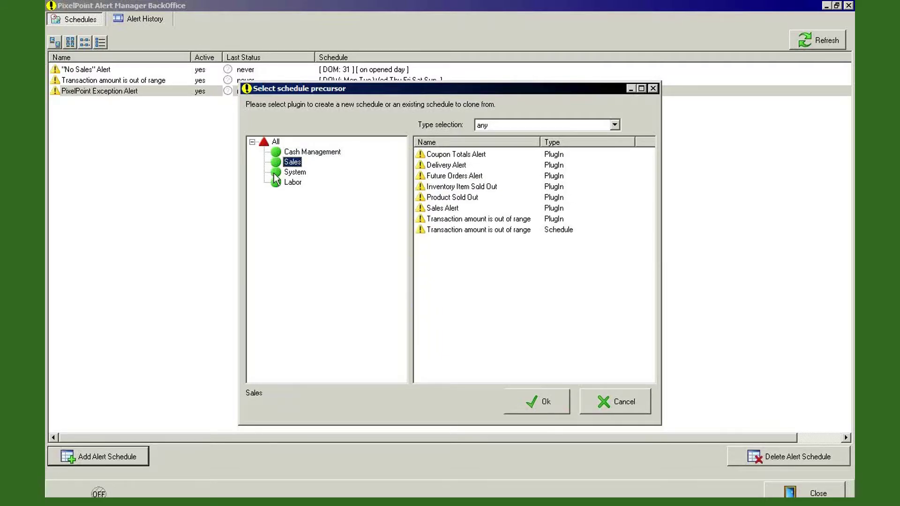
click(274, 173)
click(277, 185)
click(277, 173)
click(279, 163)
click(276, 142)
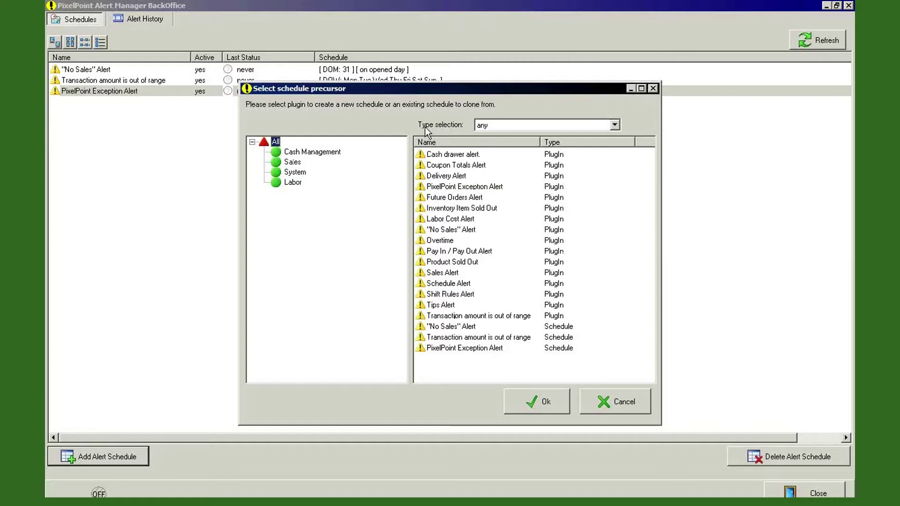
Step: Filter the schedule precursors to plugins only, and set the type selection back to any
click(511, 125)
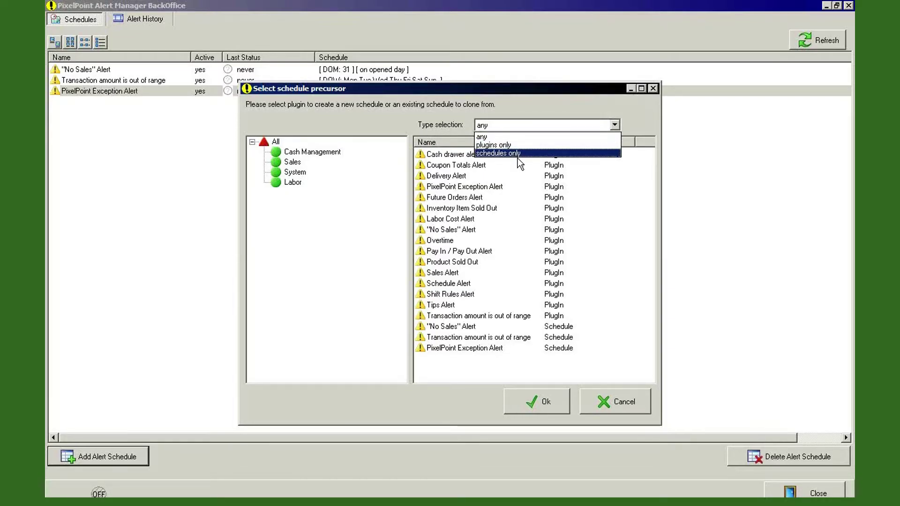
click(507, 143)
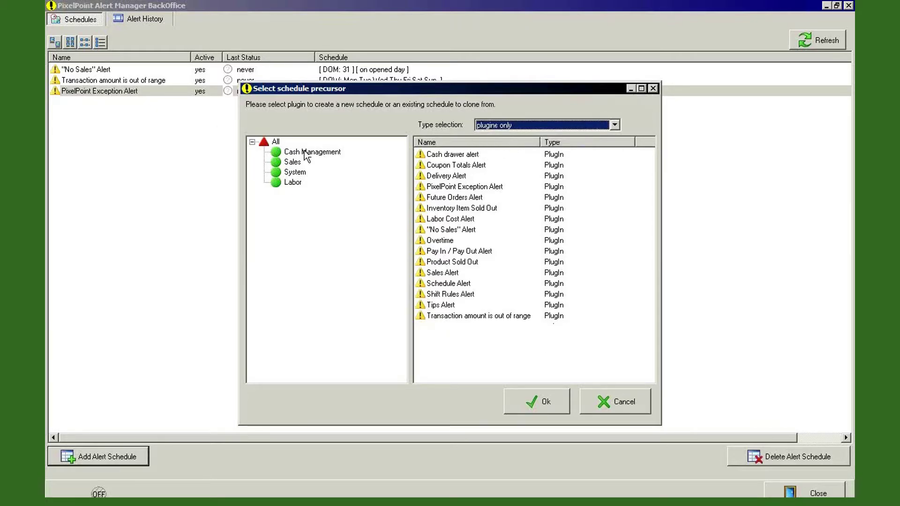
click(495, 124)
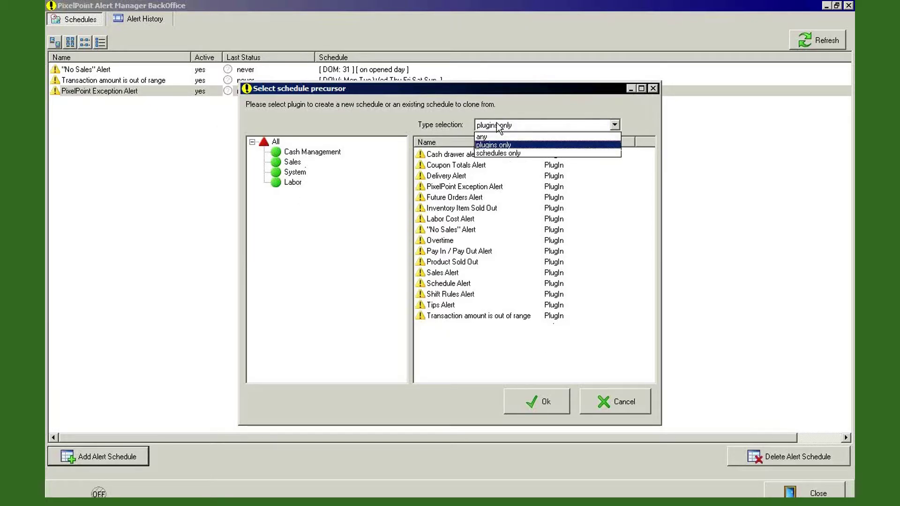
click(498, 134)
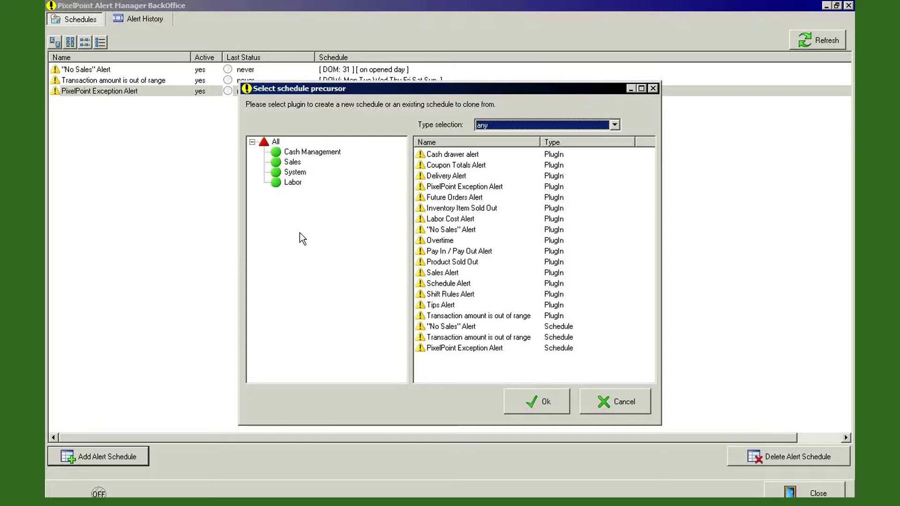
Step: Create a new alert schedule from the Sales Alert plugin in the Sales category
click(279, 162)
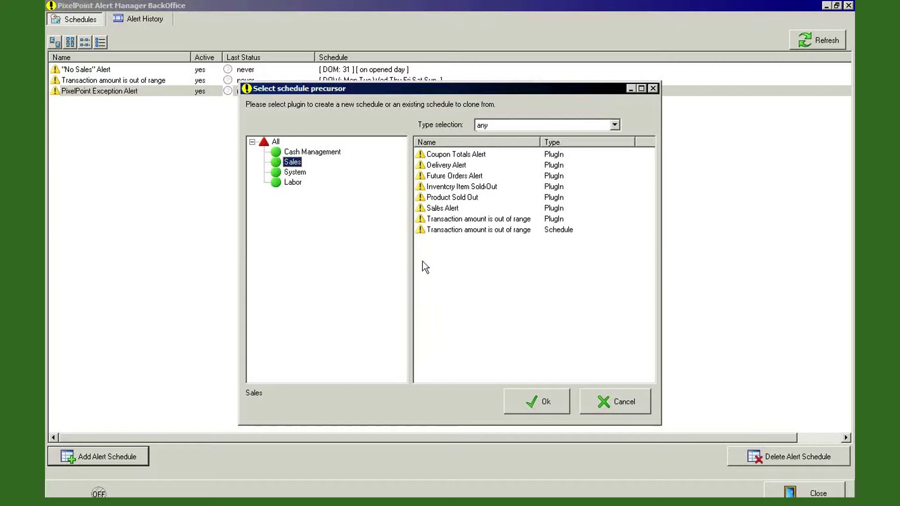
click(437, 212)
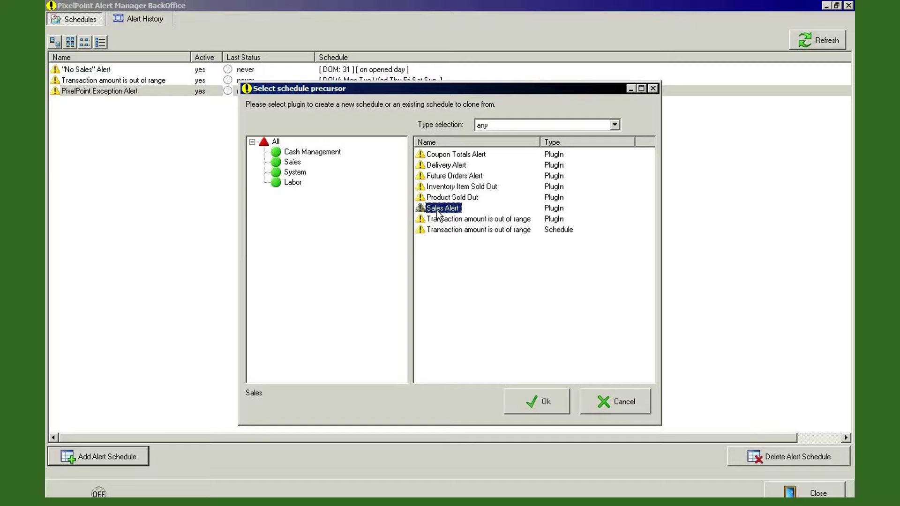
click(534, 403)
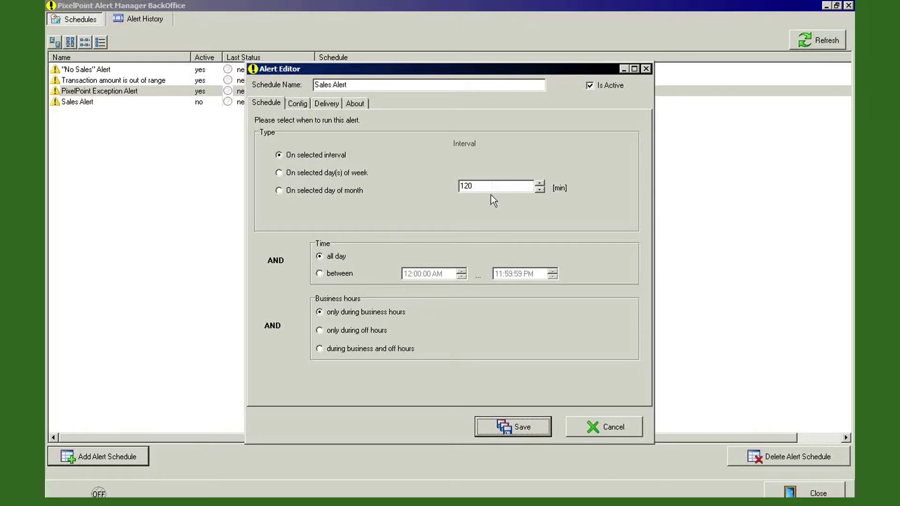
Step: Examine the day-of-week and day-of-month schedule types with their day choices, and return the alert to the selected interval type
click(314, 176)
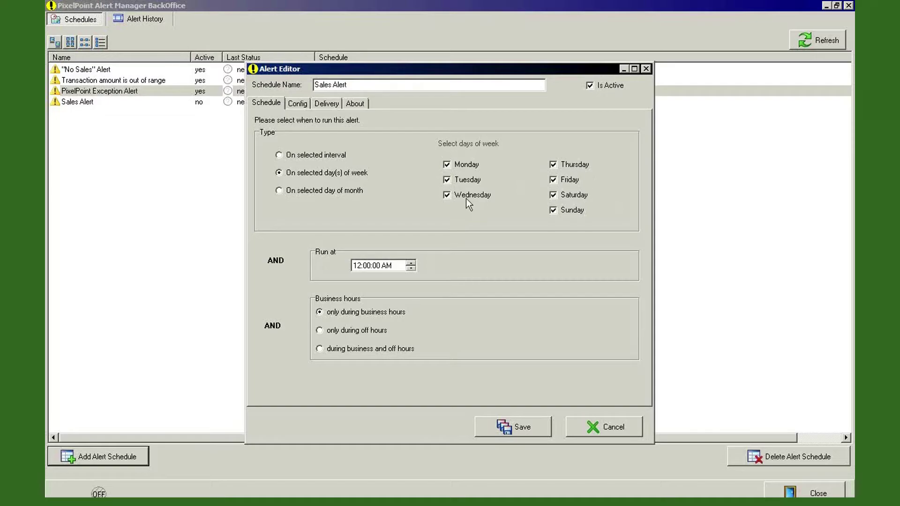
click(279, 191)
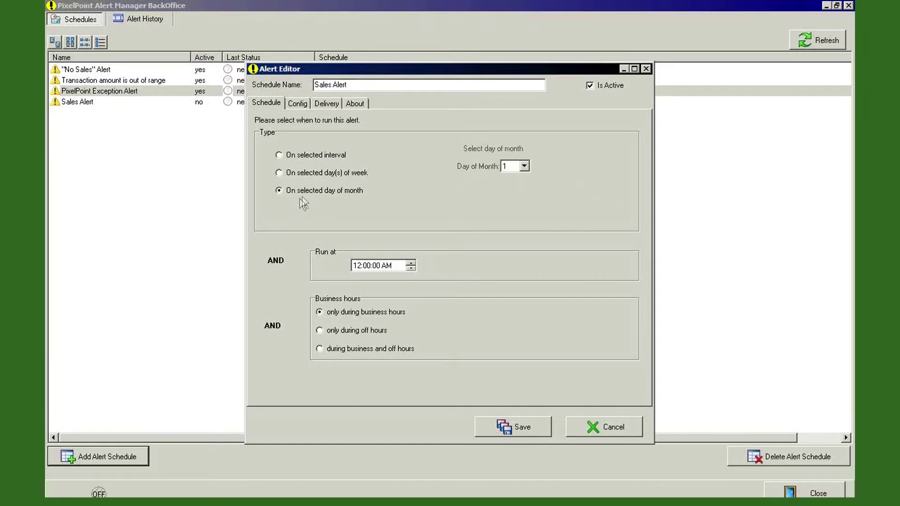
click(524, 166)
drag(525, 185, 552, 174)
click(551, 175)
click(283, 175)
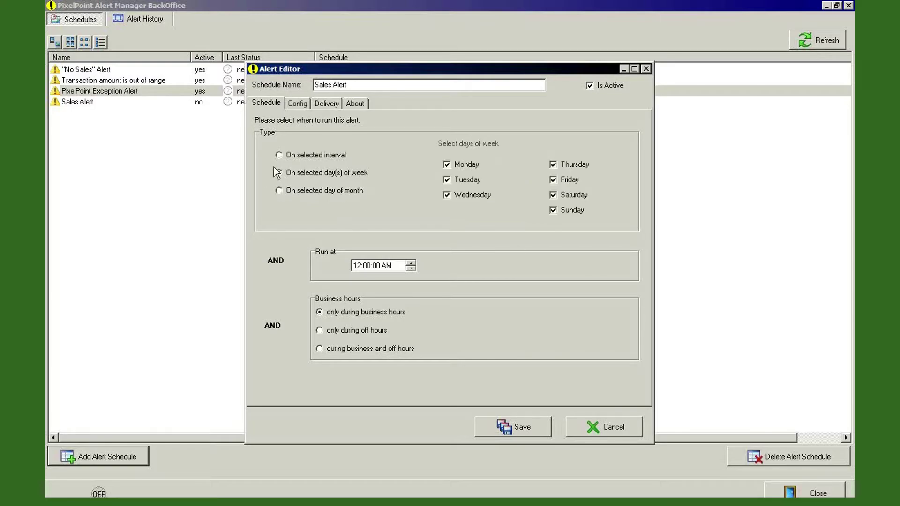
key(Up)
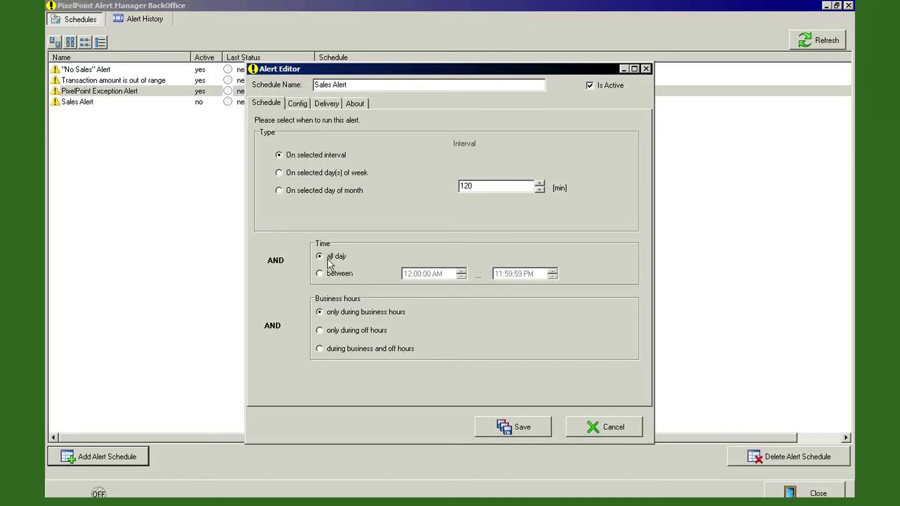
Step: Try restricting the alert's run time to between two set times, and set it back to all day
click(321, 274)
key(BackSpace)
click(333, 257)
Step: In the alert's configuration, set the sales type to Net, the comparison to Greater and the amount to 100
click(298, 104)
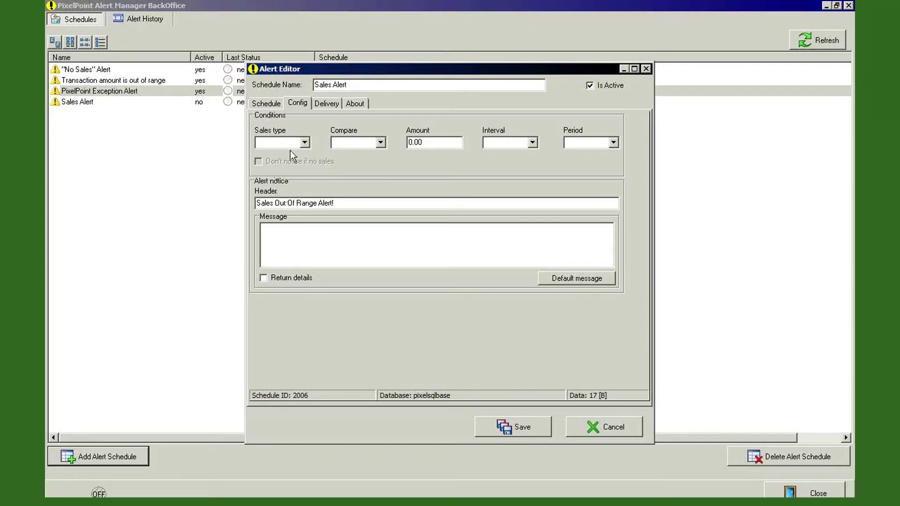
click(305, 143)
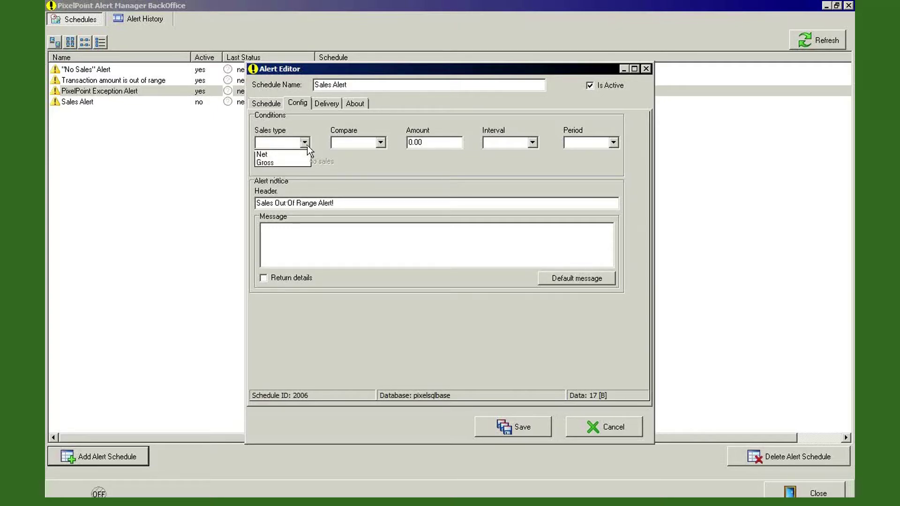
click(267, 156)
click(380, 143)
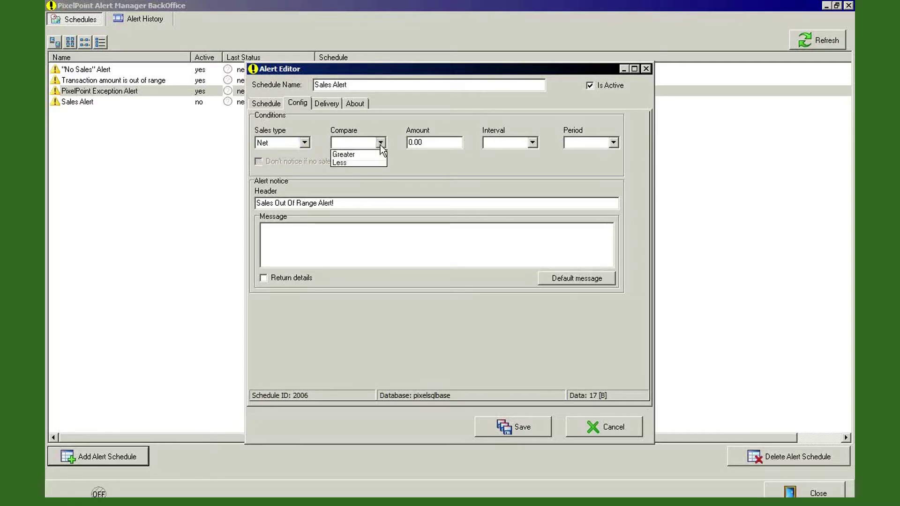
click(355, 155)
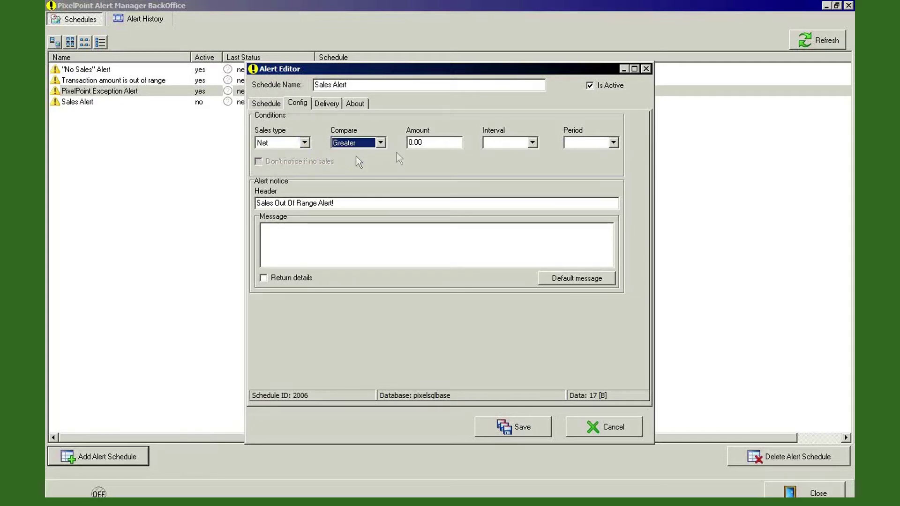
click(431, 145)
text(100)
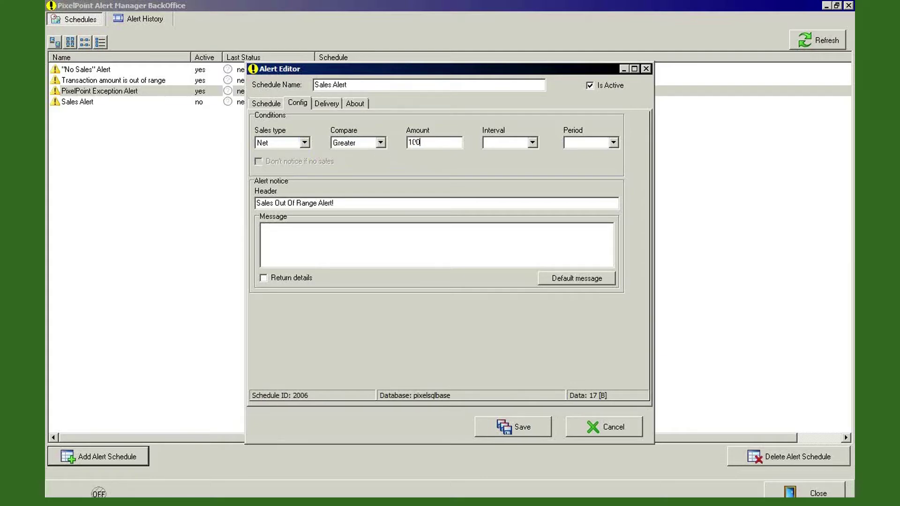
text(.)
Step: Set the sales condition's interval to Day and its period to Current
click(500, 146)
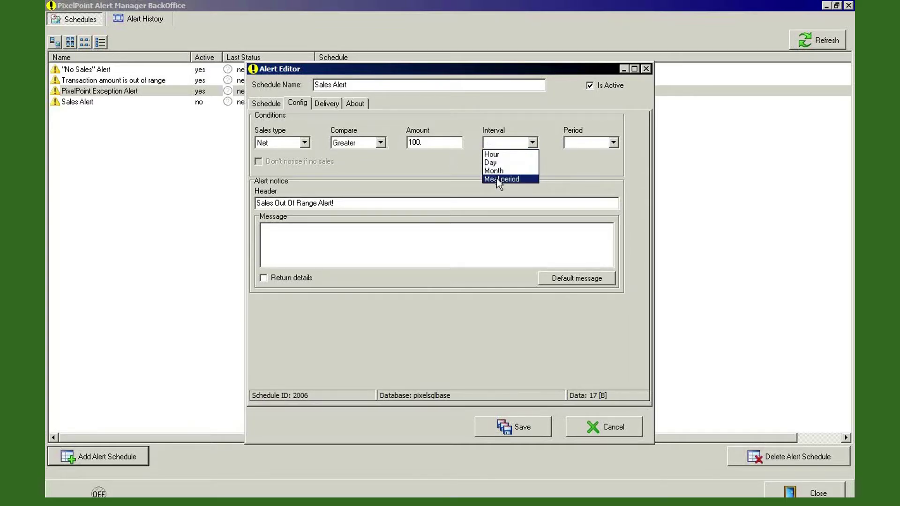
click(508, 163)
click(575, 143)
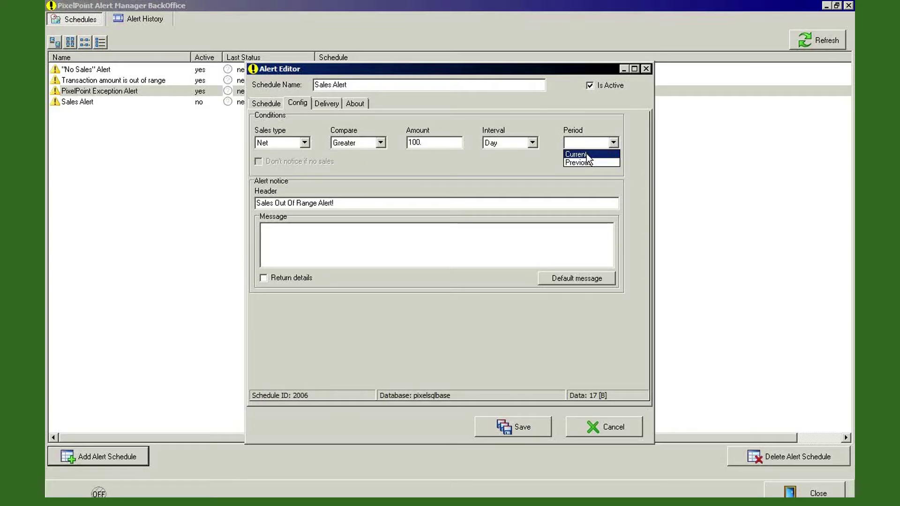
click(585, 155)
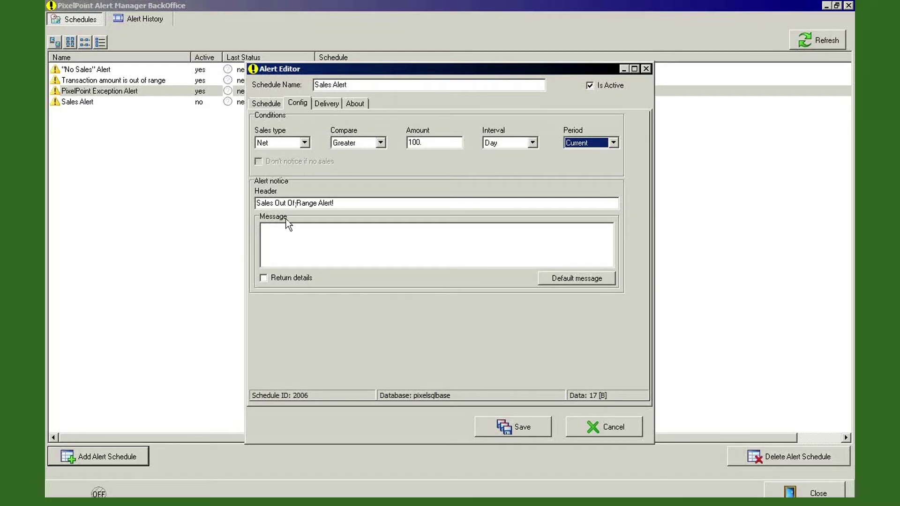
Step: Switch the sales comparison to Less and back to Greater
click(365, 144)
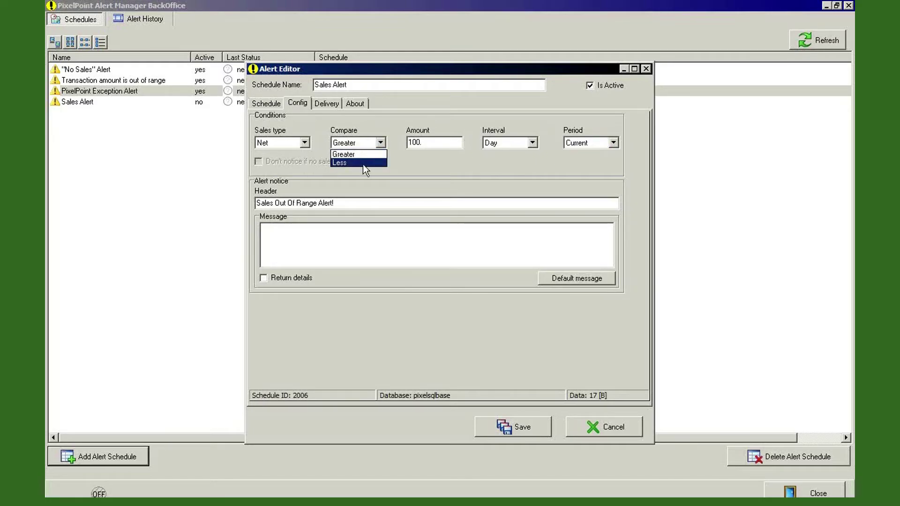
click(364, 163)
click(361, 144)
click(348, 162)
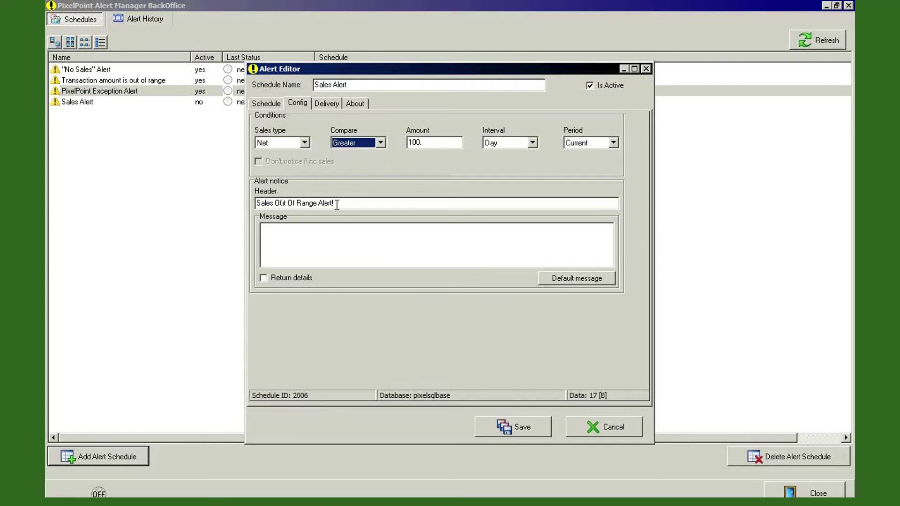
Step: Keep the alert notice's header and enter SDFSDFWEF as its message text
drag(337, 203, 257, 203)
click(372, 260)
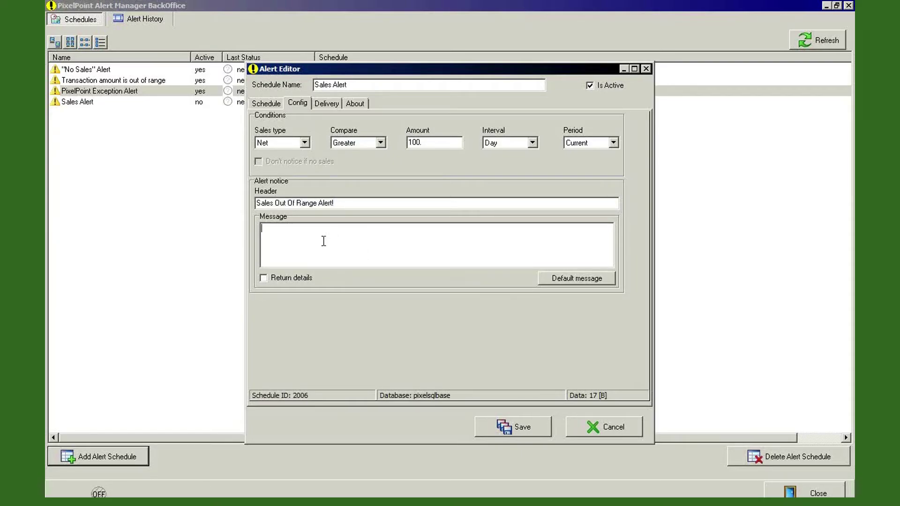
text(SDFSDFWEF)
Step: In the delivery settings, send only to clocked-in POS users and add Managers to the job position delivery list
click(328, 104)
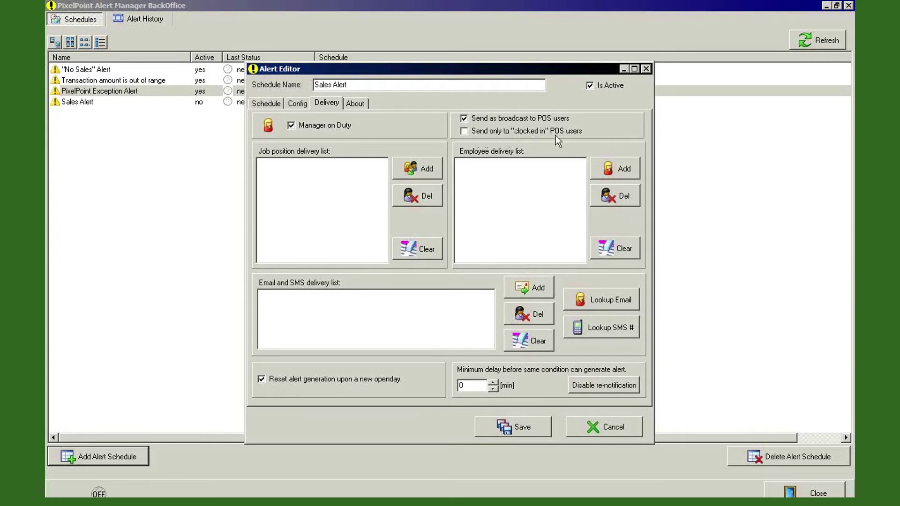
click(464, 132)
click(411, 171)
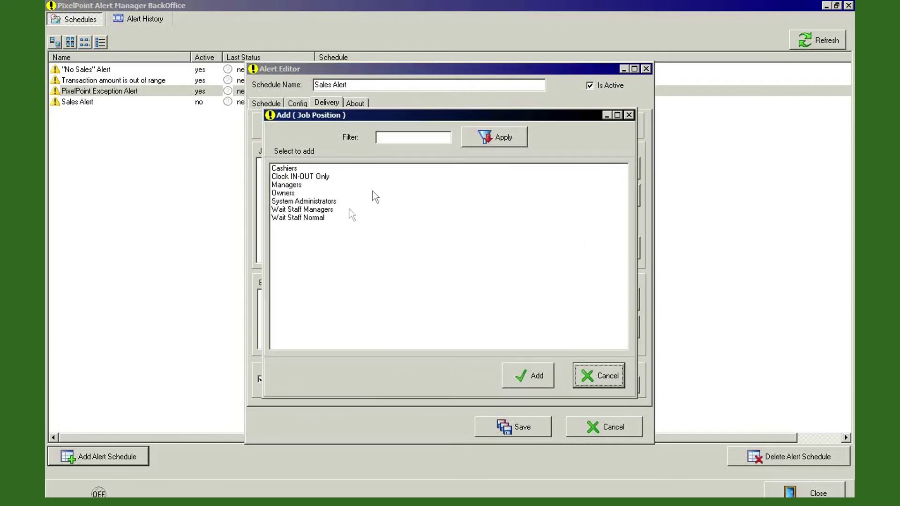
click(286, 185)
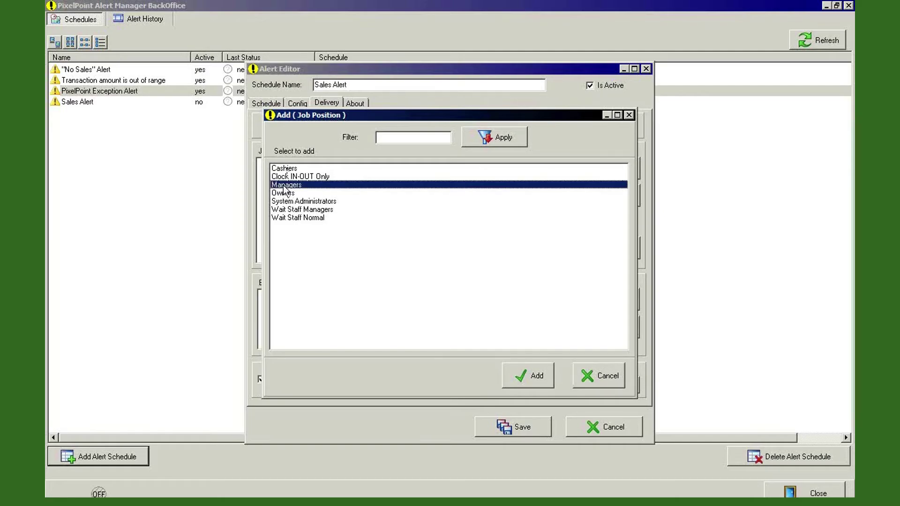
click(507, 377)
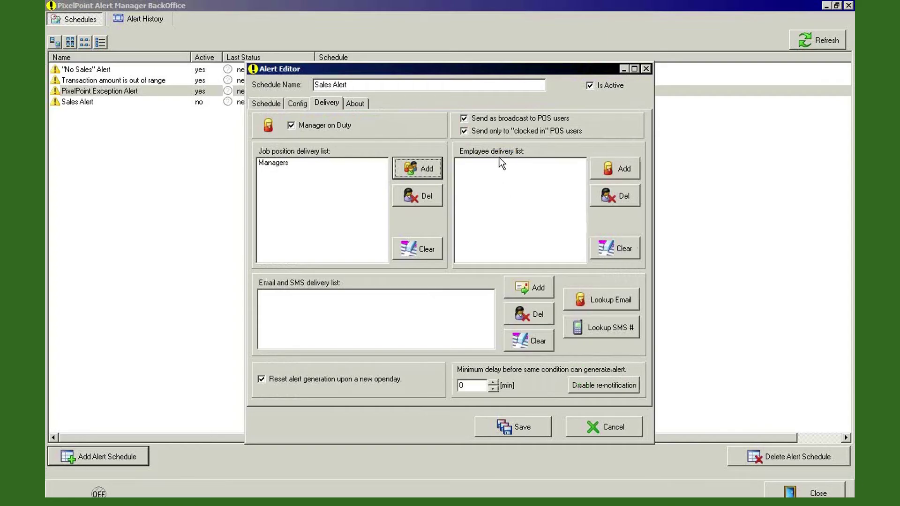
Step: Add one employee to the alert's employee delivery list
click(613, 170)
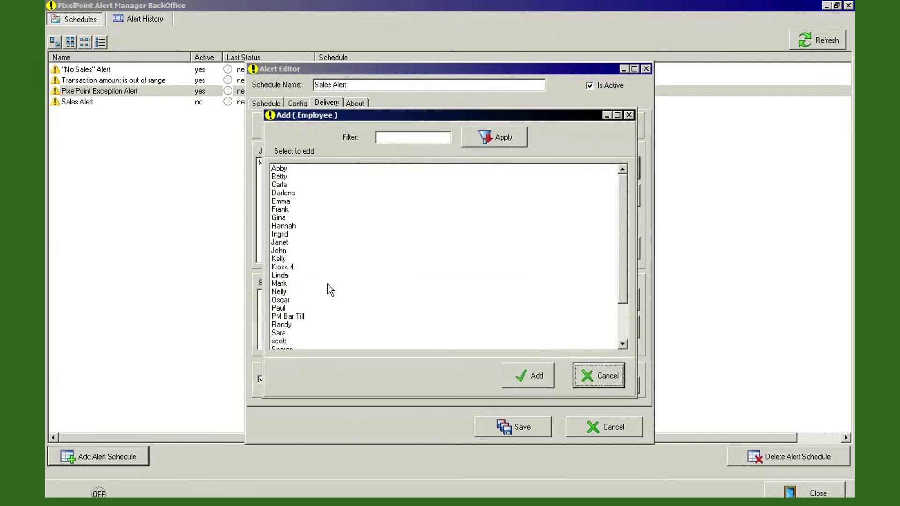
click(283, 333)
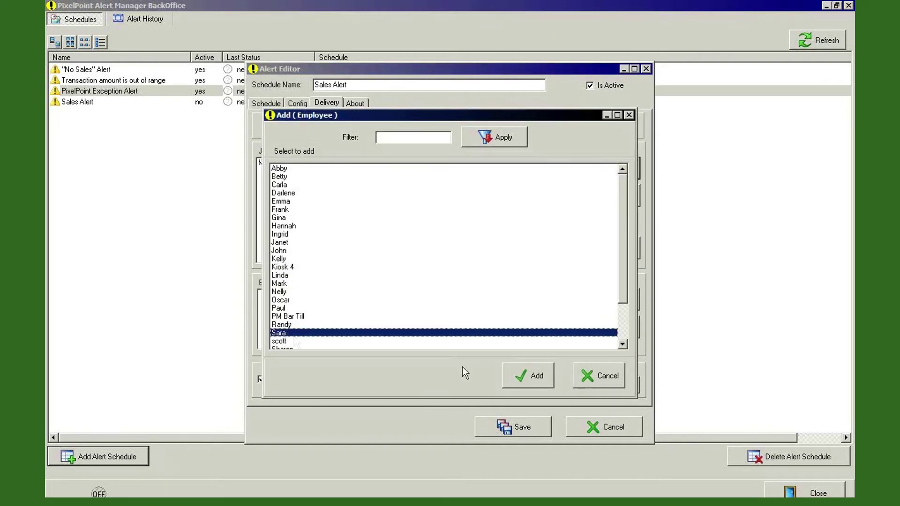
click(518, 373)
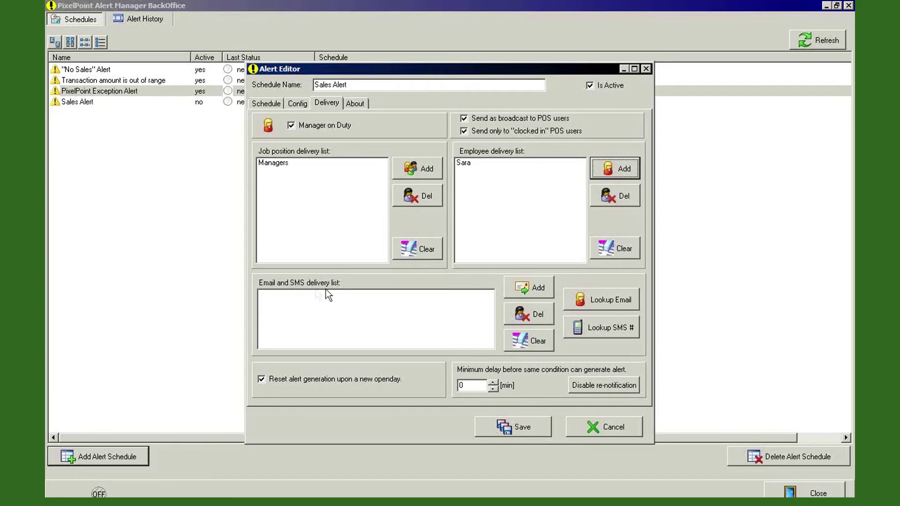
click(283, 301)
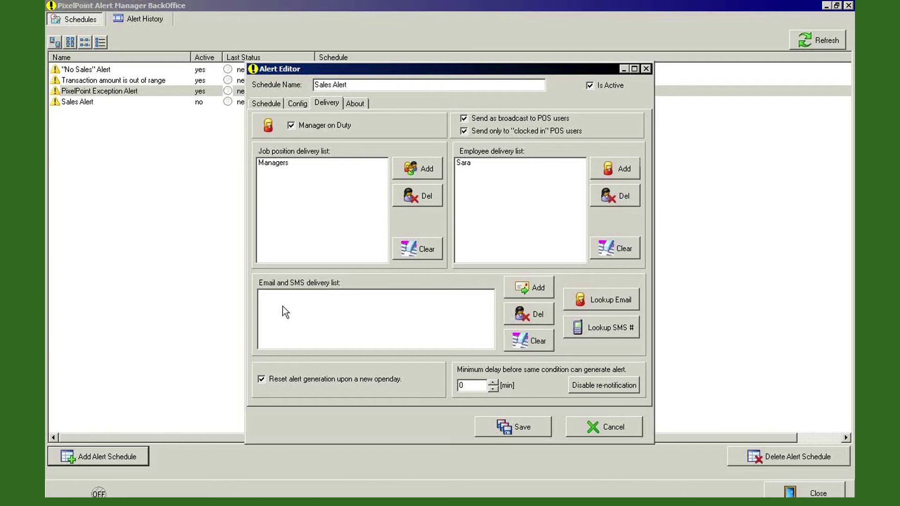
click(526, 287)
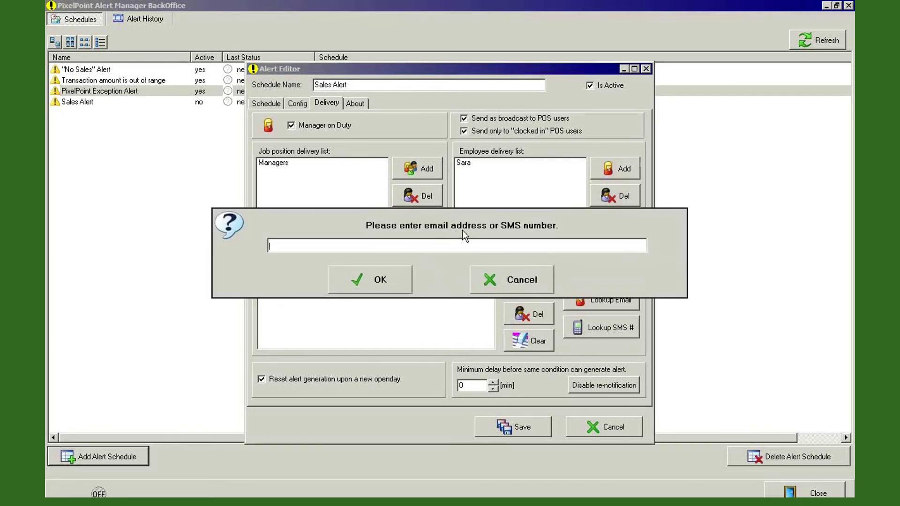
click(496, 288)
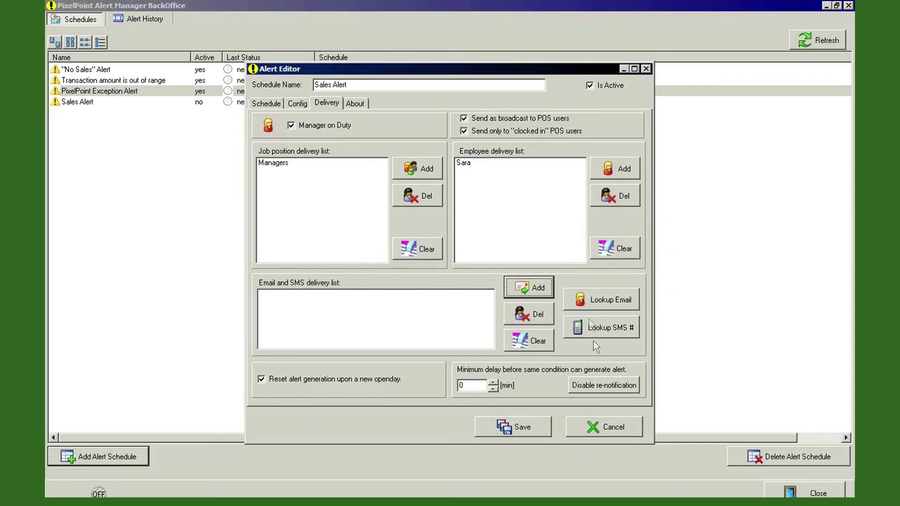
Step: Look up the employee's email address and SMS number and add both to the alert's email and SMS delivery list
click(593, 309)
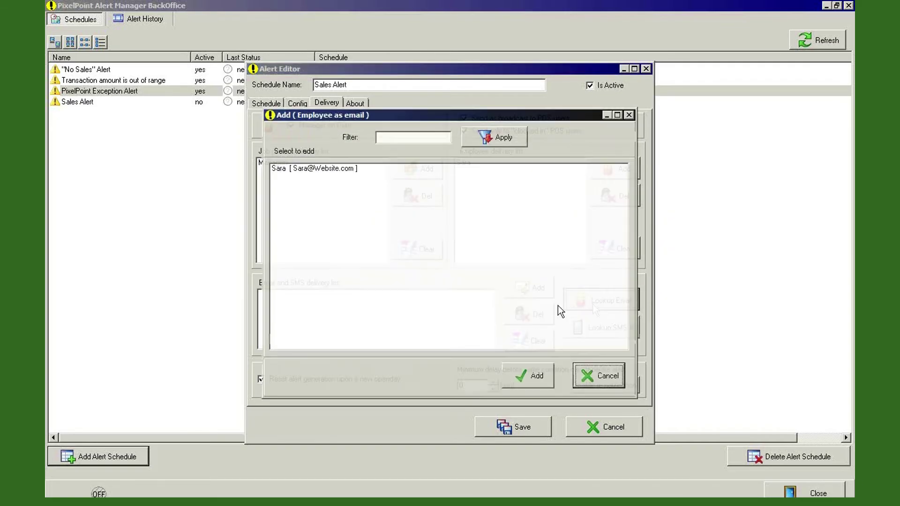
click(337, 173)
click(533, 378)
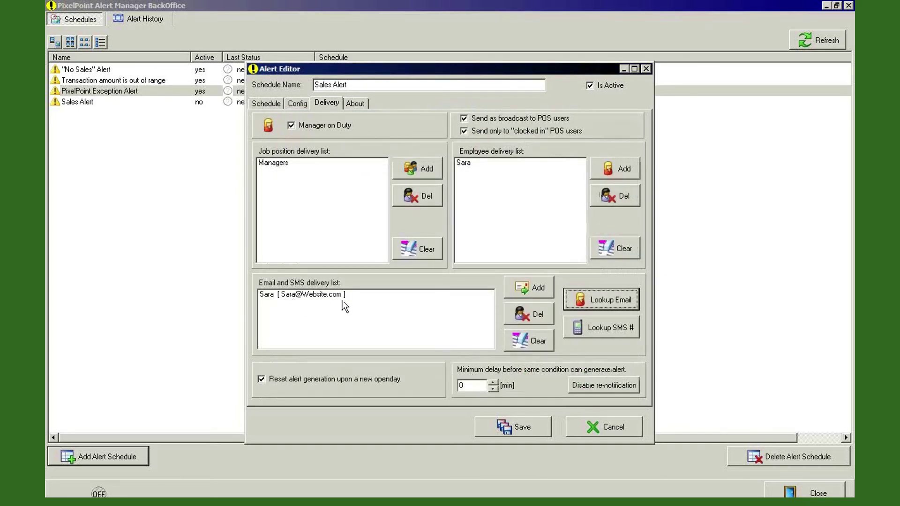
click(604, 329)
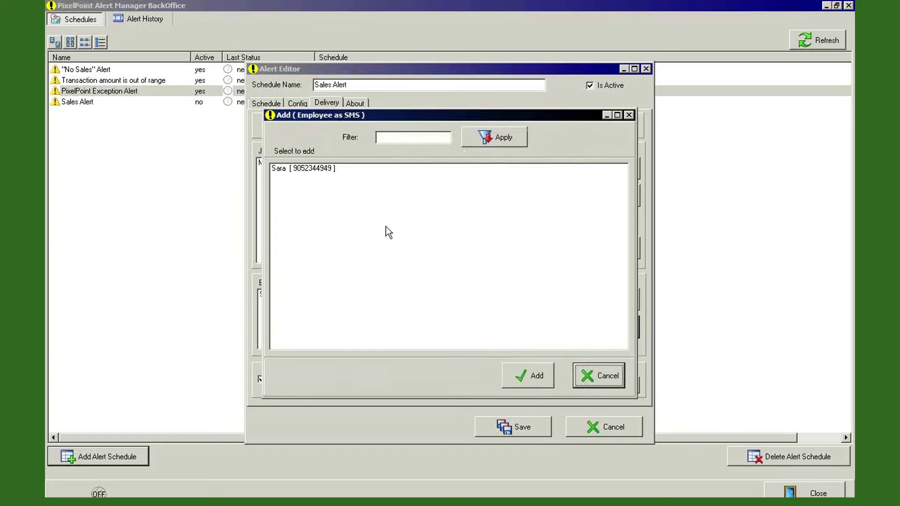
click(312, 170)
click(532, 377)
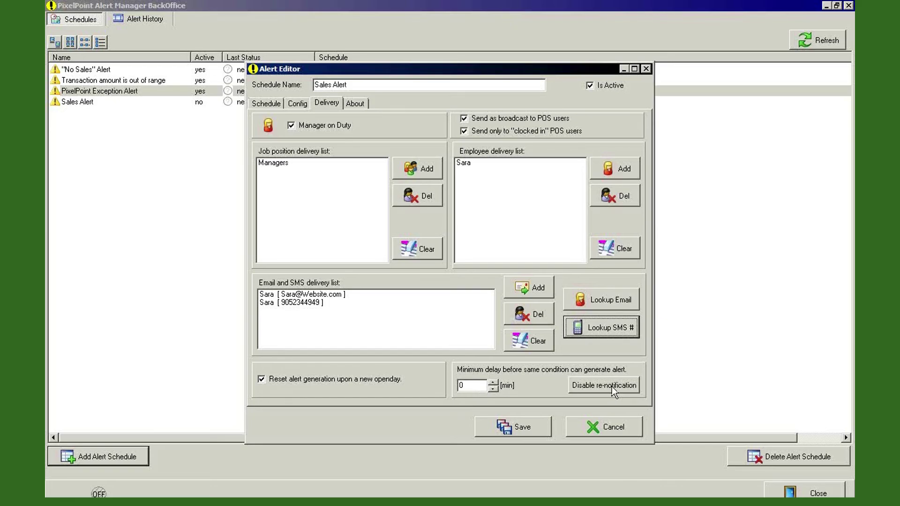
Step: Change the Sales Alert's icon to the magenta ball and save the alert schedule
click(361, 103)
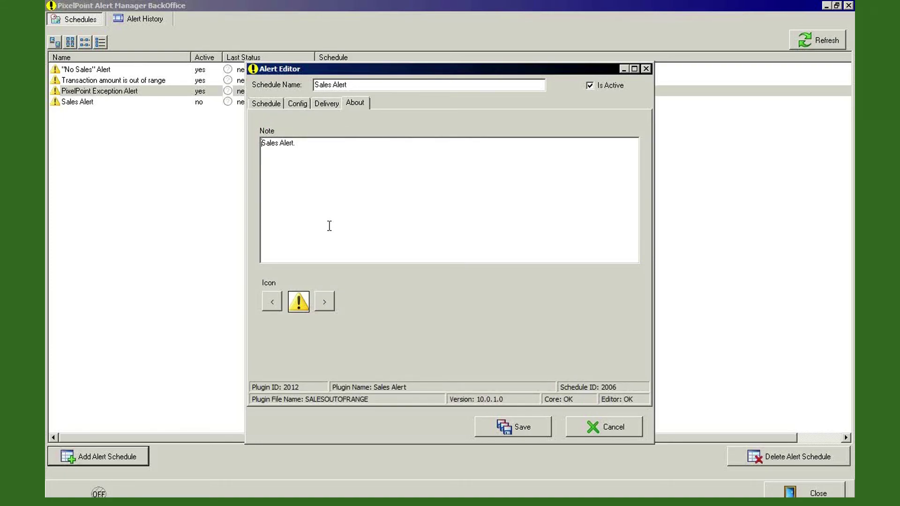
click(324, 302)
click(325, 301)
click(324, 302)
click(514, 427)
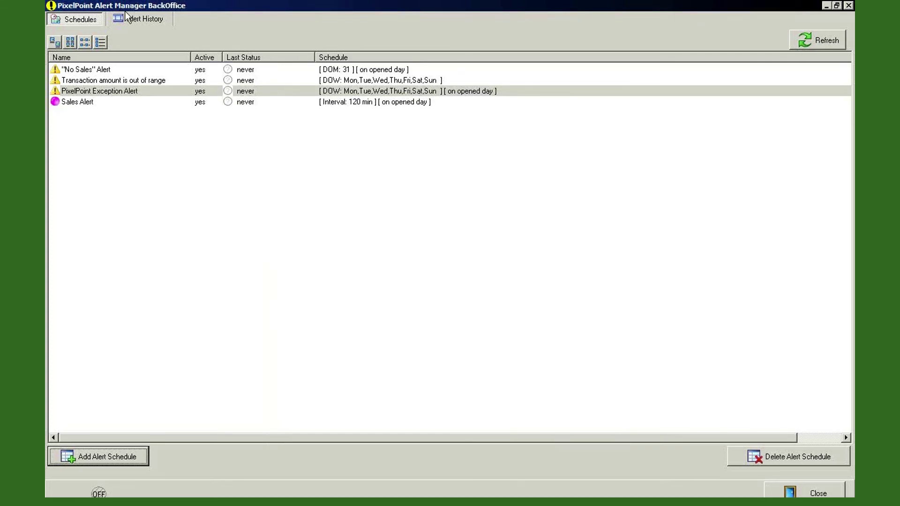
Step: Examine the alert history with its limit and schedule filter choices, and close the Alert Manager
click(143, 24)
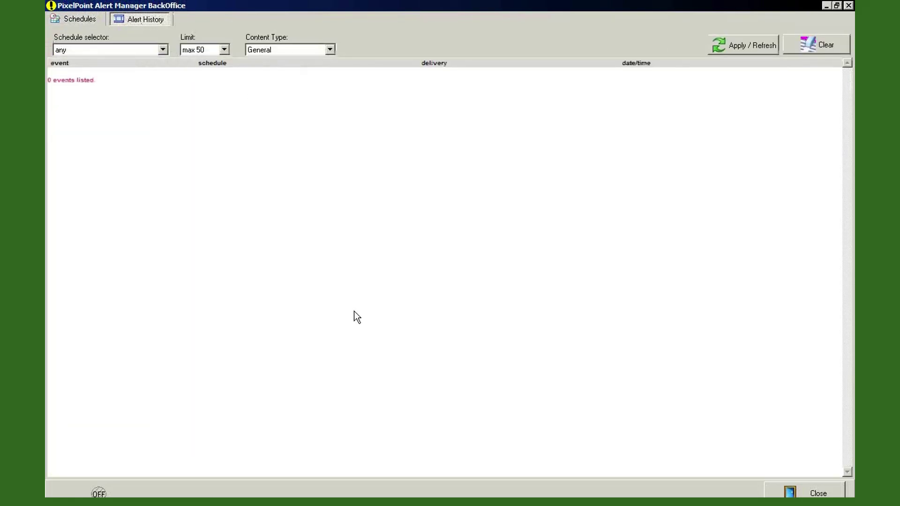
click(221, 52)
click(219, 53)
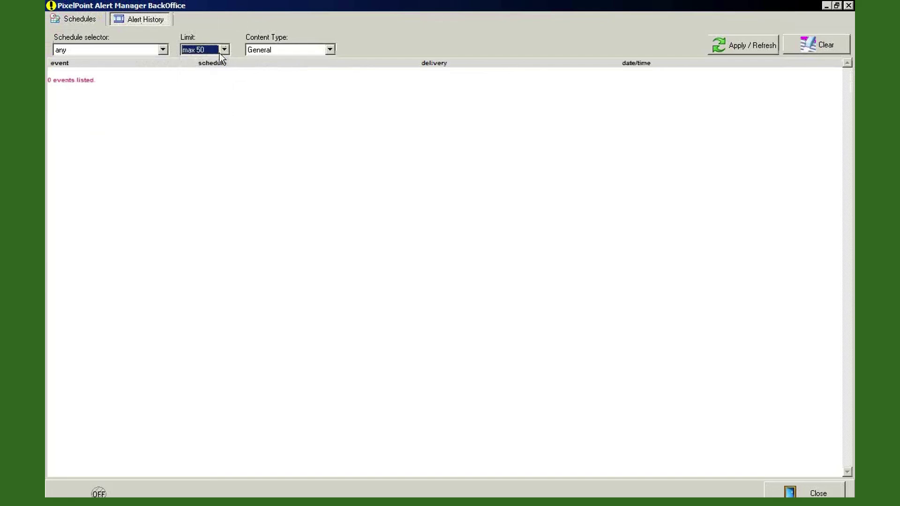
click(163, 51)
click(164, 51)
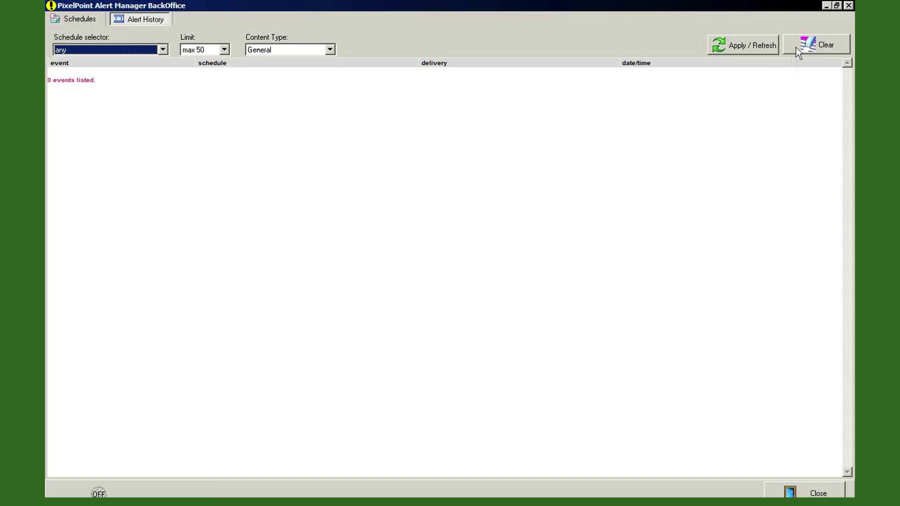
click(803, 492)
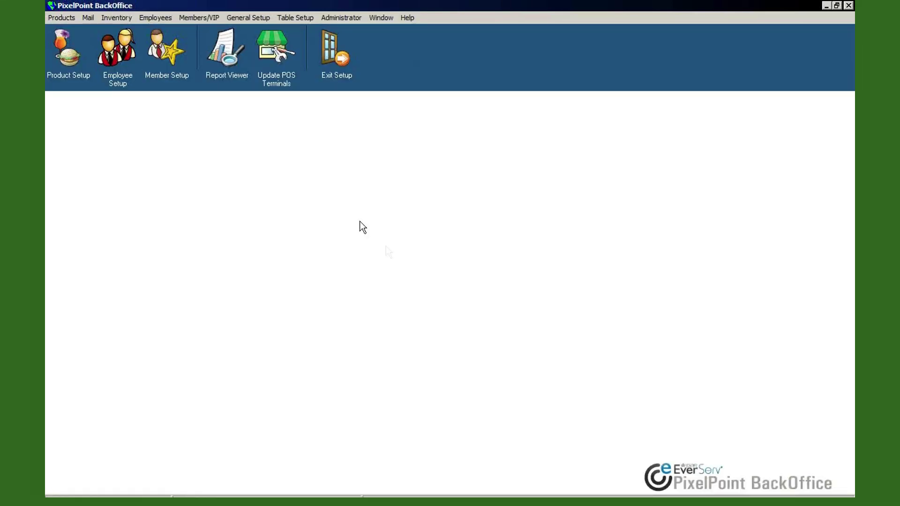
click(240, 17)
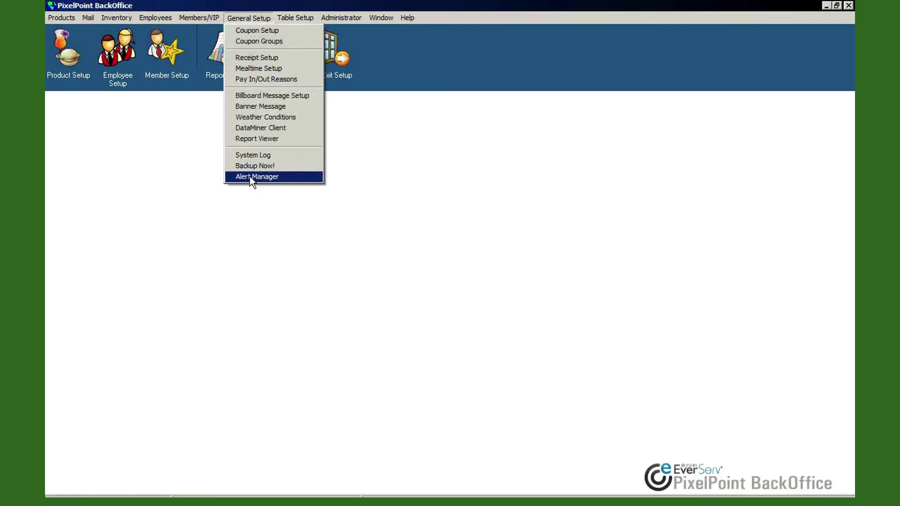
click(399, 203)
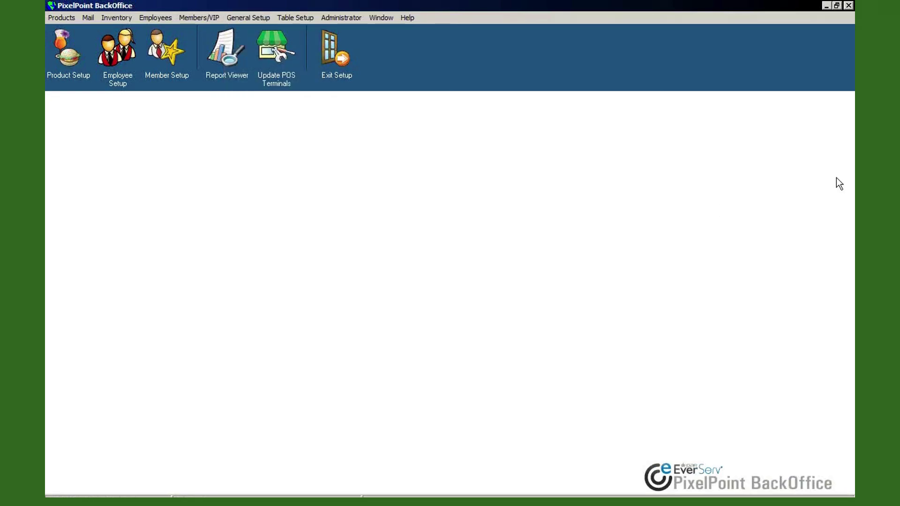